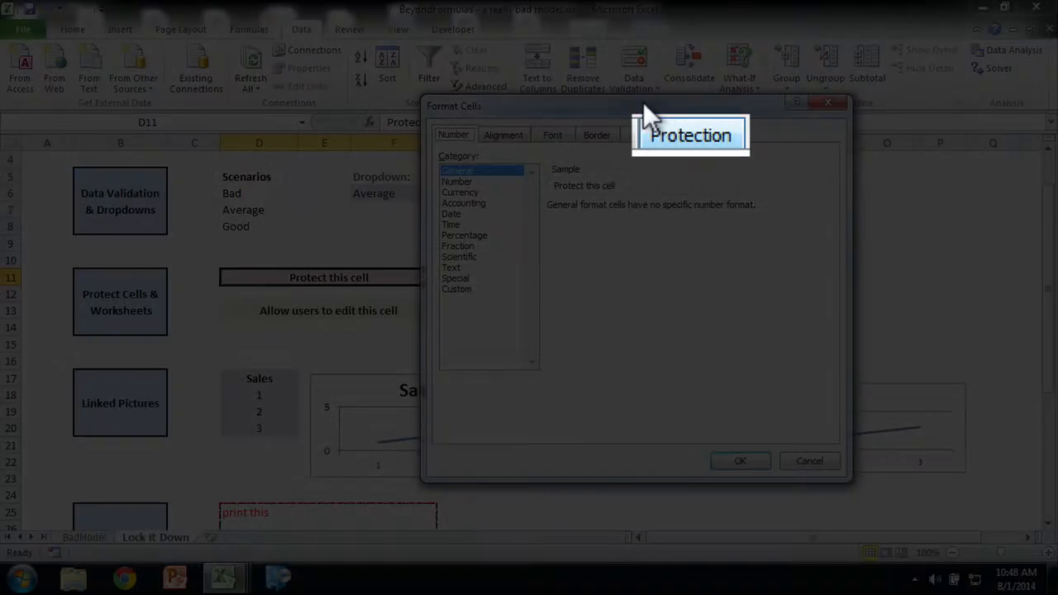
Step: Set the protection of the "Protect this cell" cell D11 to Locked
click(674, 130)
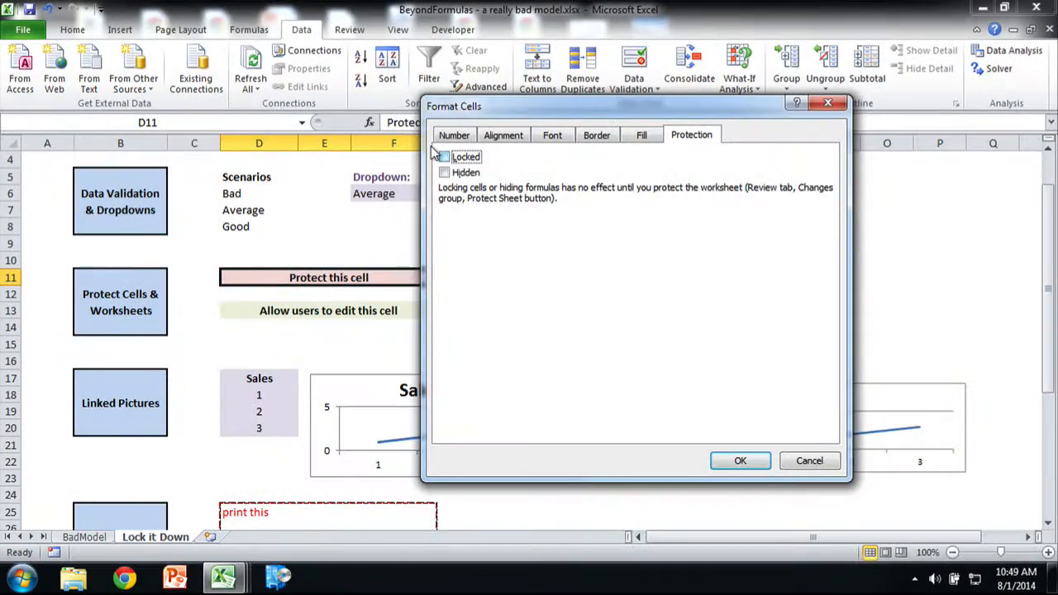
click(432, 152)
click(434, 154)
click(433, 152)
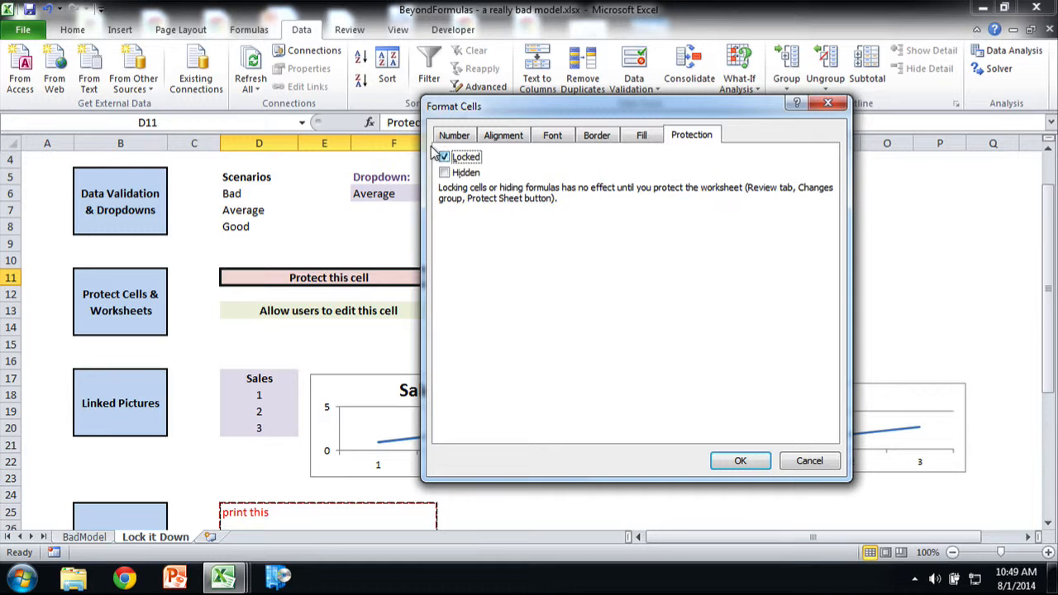
click(736, 458)
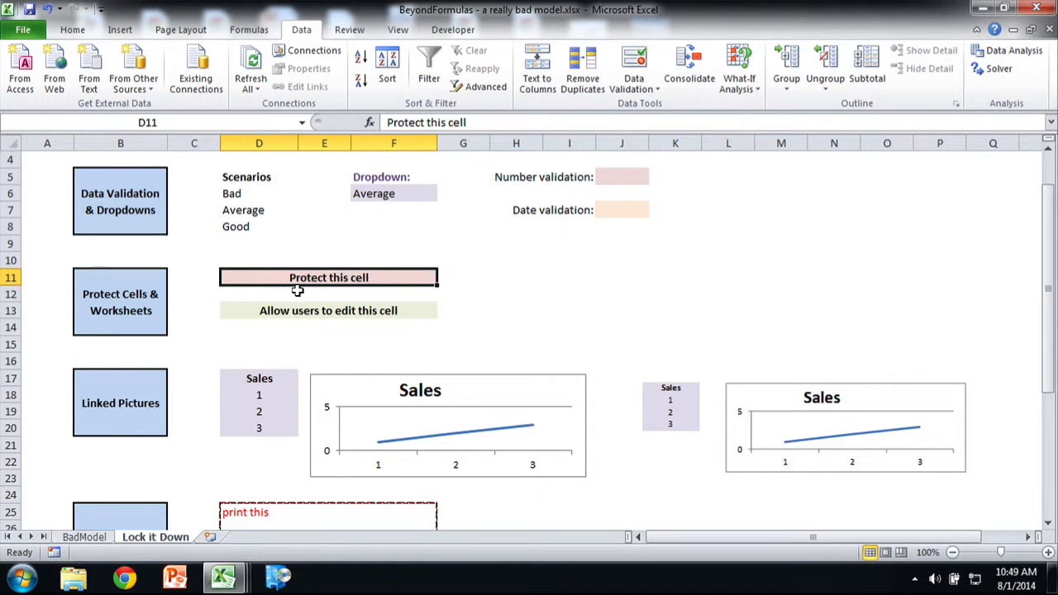
Step: Remove the Locked protection setting from the "Allow users to edit this cell" cell D13
click(284, 308)
key(ctrl+1)
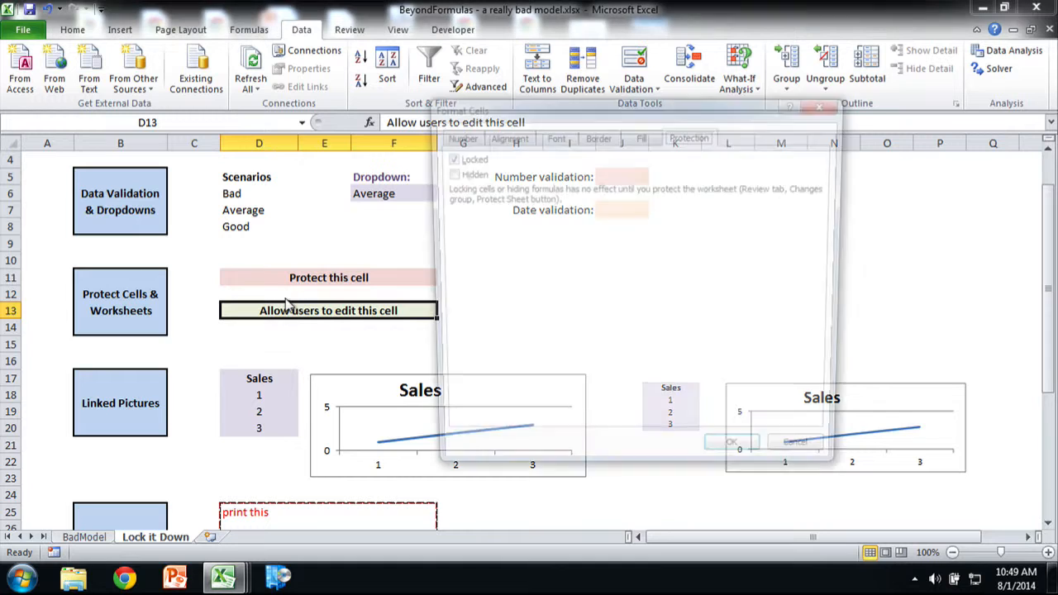
click(443, 155)
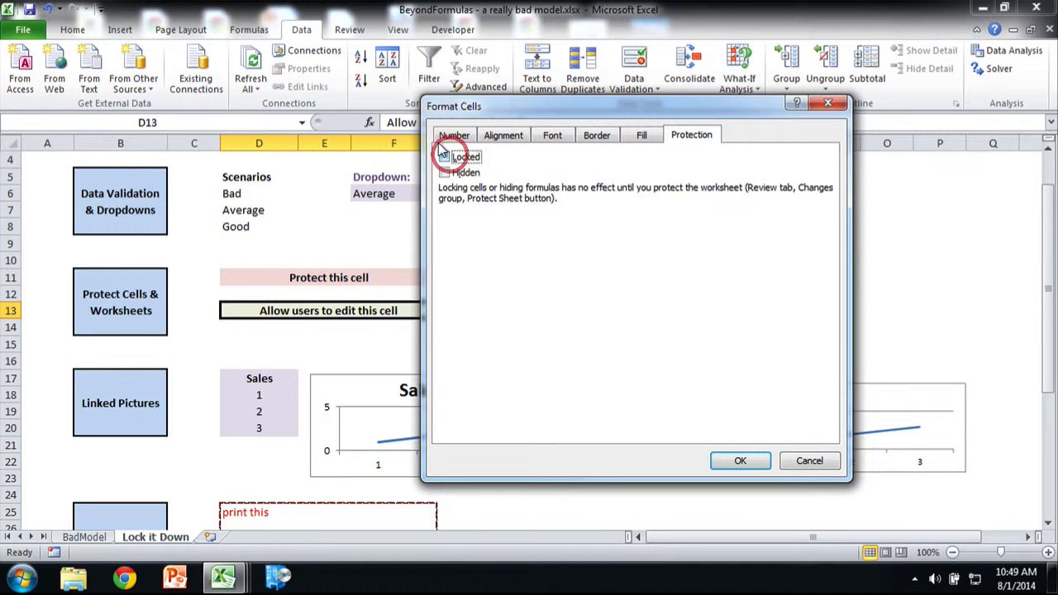
click(732, 459)
Step: Protect the Lock it Down sheet with a confirmed password, allowing users only to select locked and unlocked cells
click(349, 29)
click(300, 29)
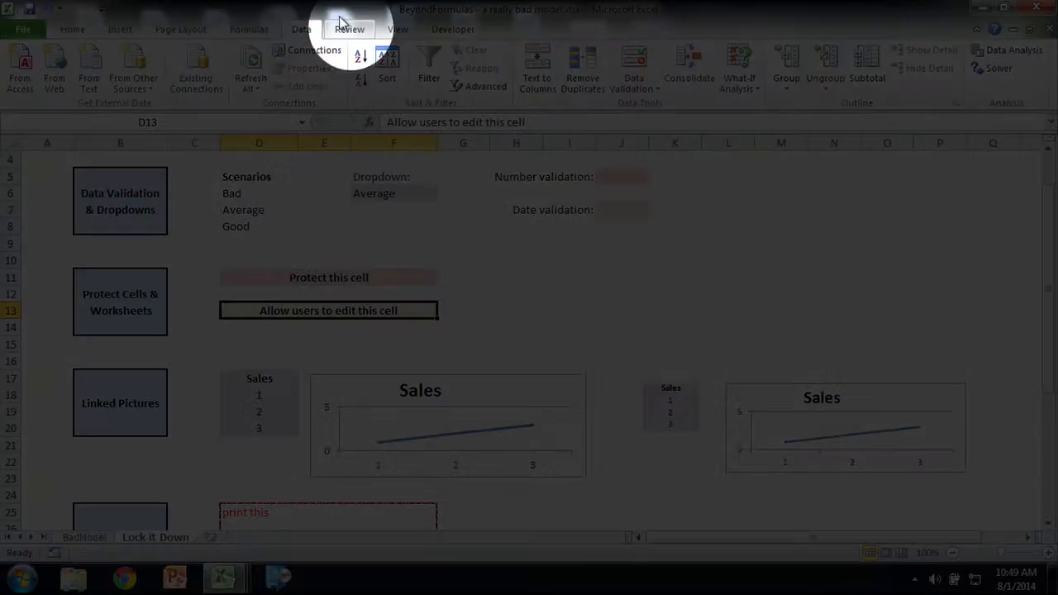
click(338, 27)
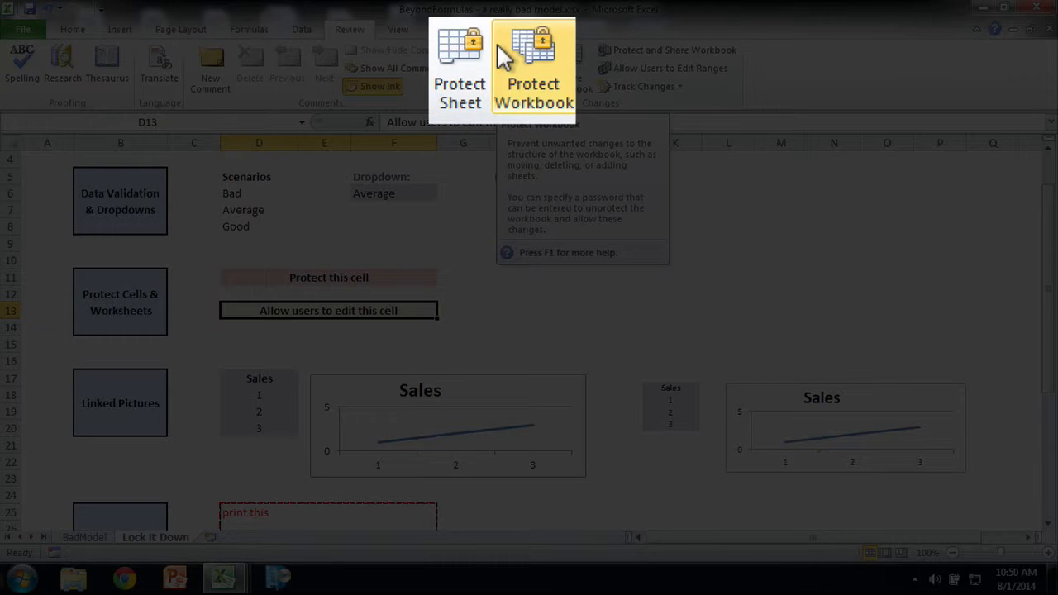
click(478, 69)
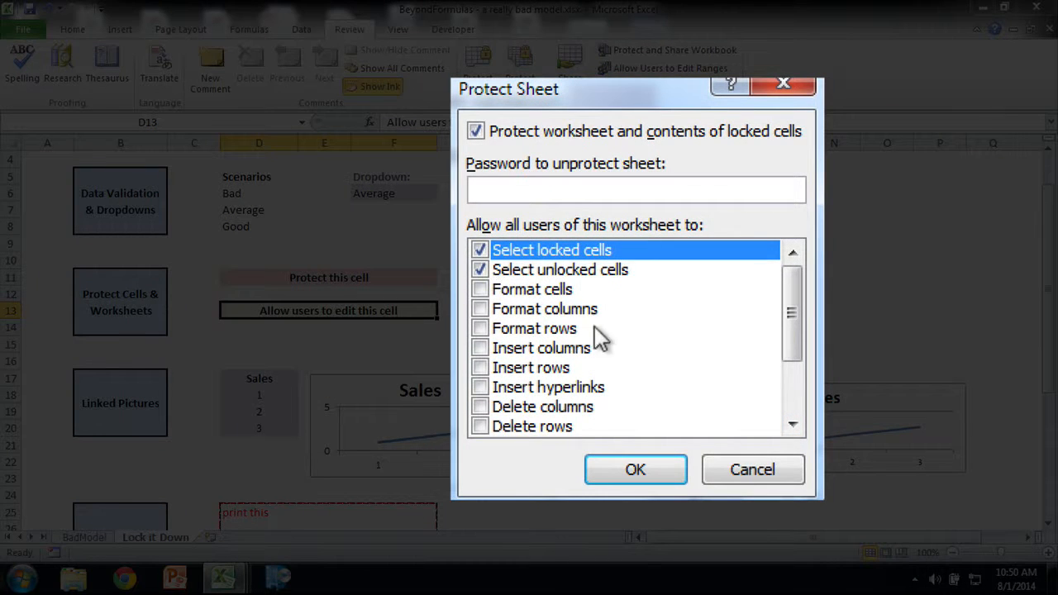
click(791, 423)
click(792, 424)
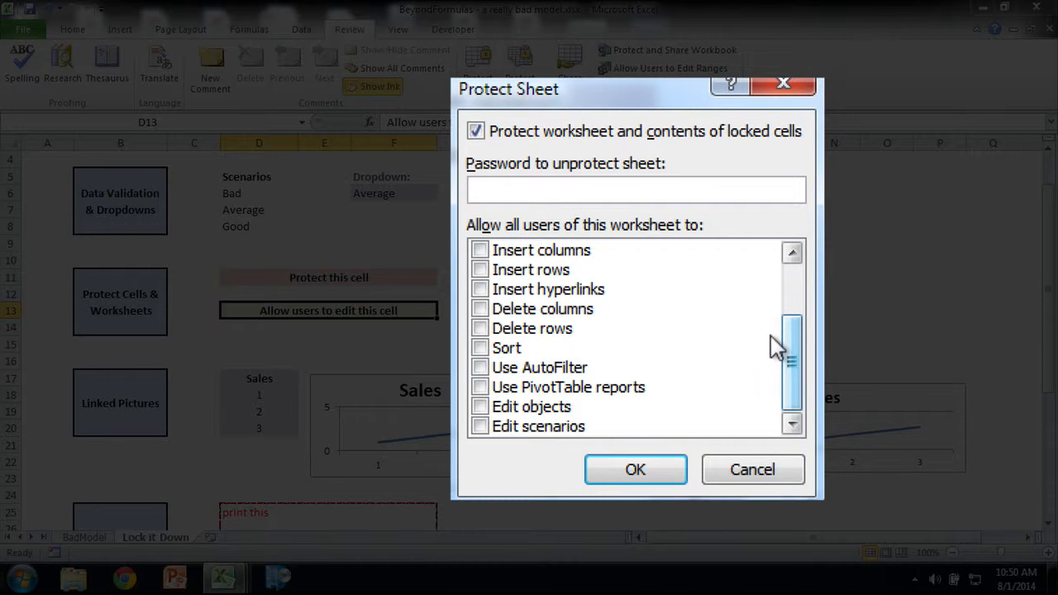
click(789, 356)
drag(777, 347, 777, 291)
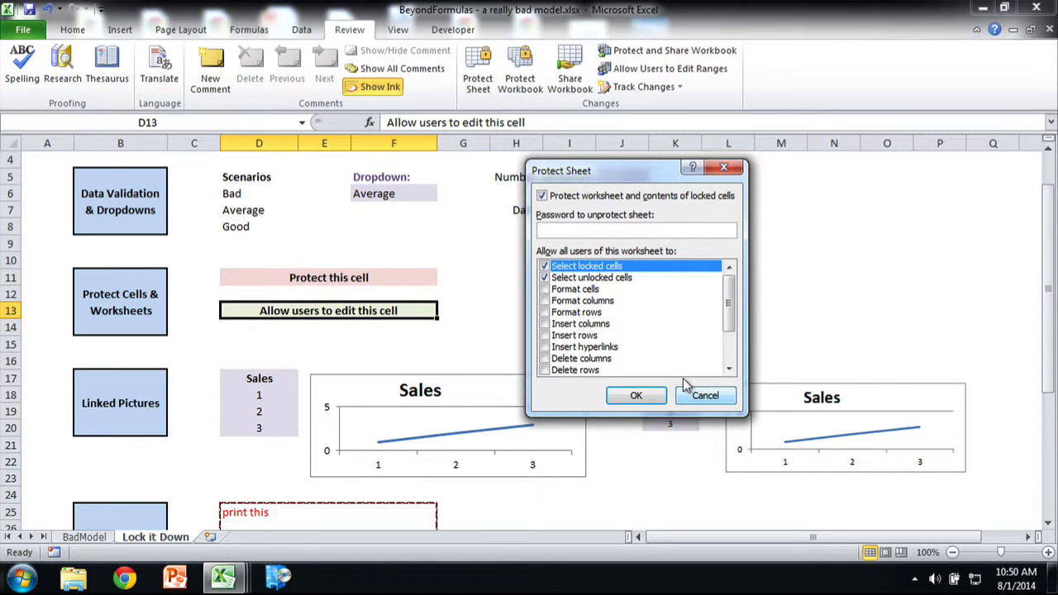
text(1234)
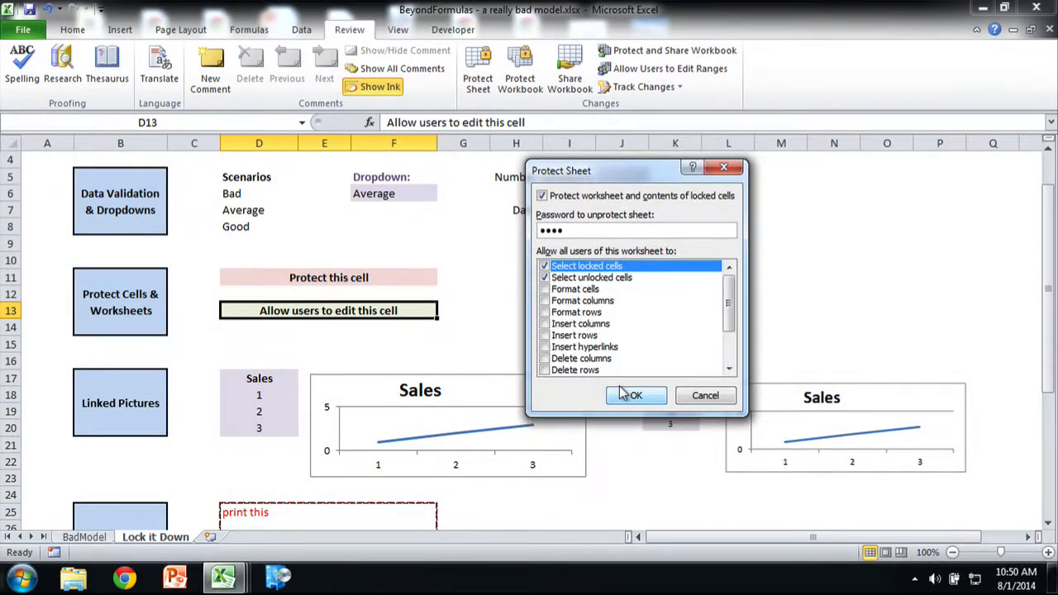
click(624, 394)
text(1234)
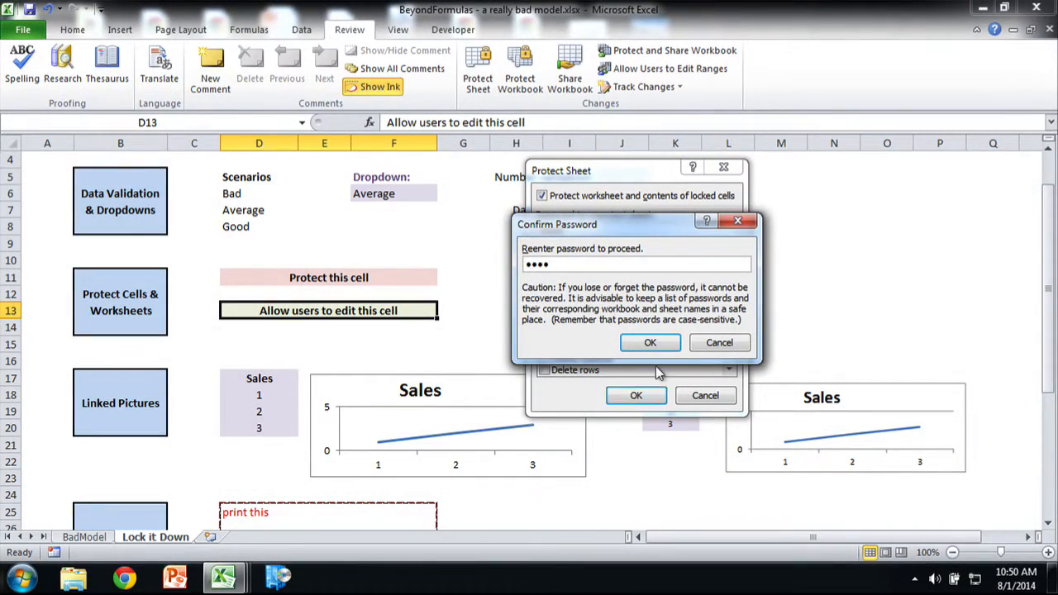
click(651, 341)
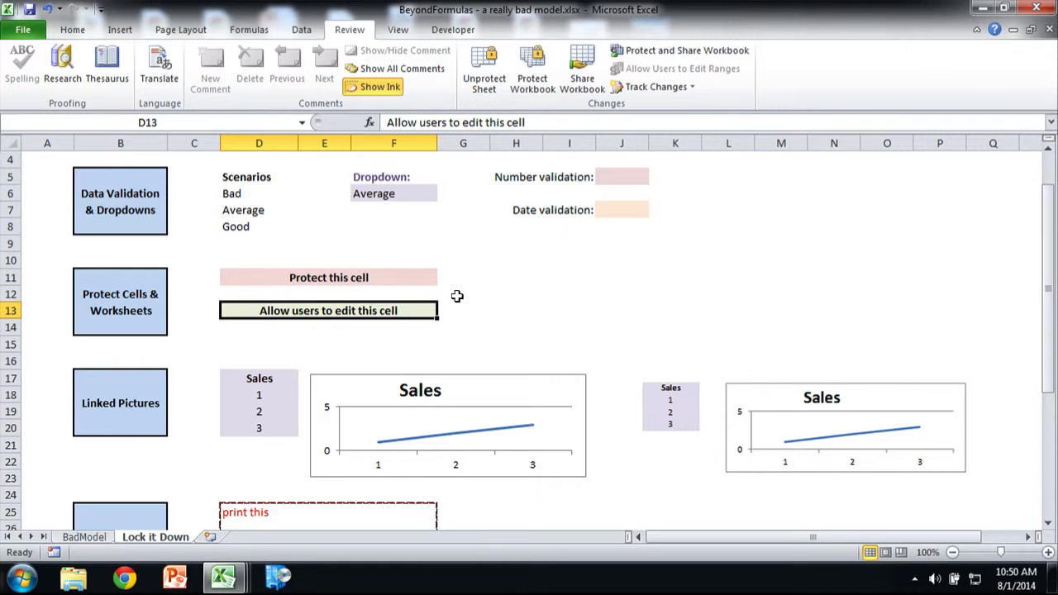
Step: Test the sheet protection by trying to edit cell D11 and entering "hello world" in cell D13
double_click(368, 276)
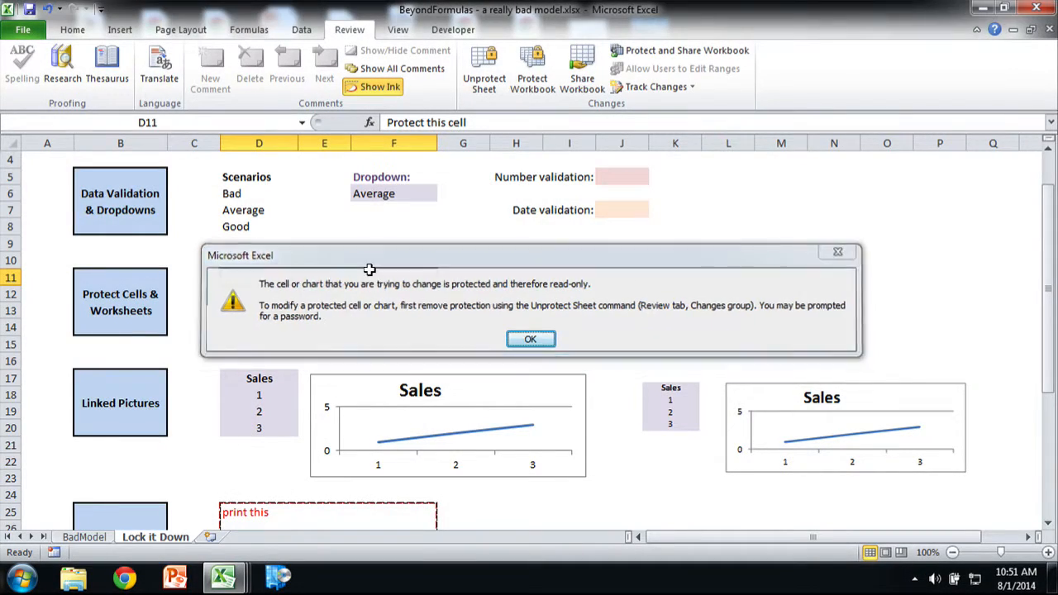
key(Return)
click(374, 304)
text(hello world)
key(Return)
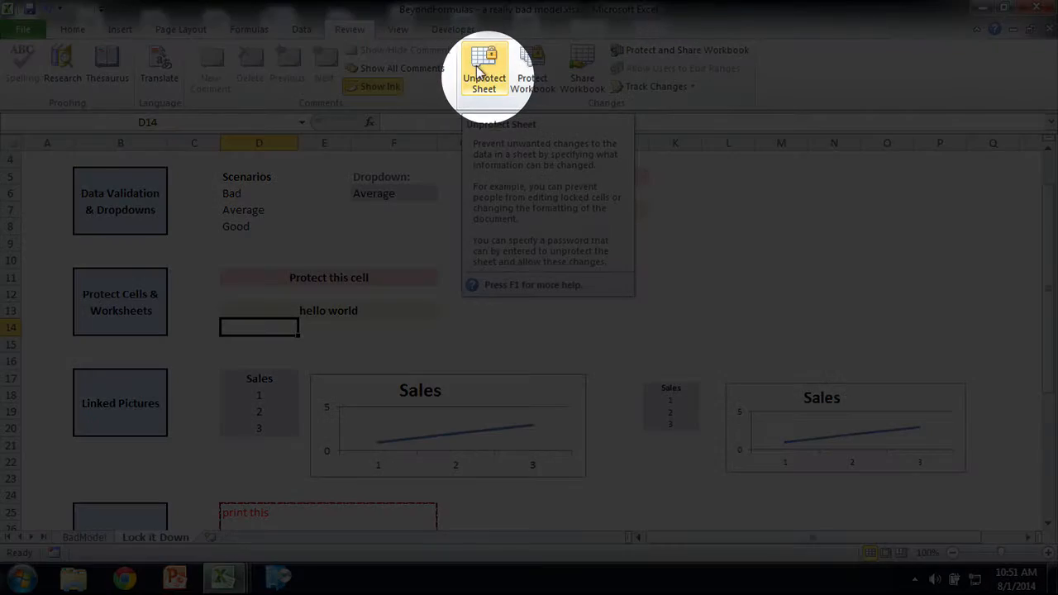
Step: Unprotect the Lock it Down sheet by entering the sheet password
click(479, 66)
text(••••)
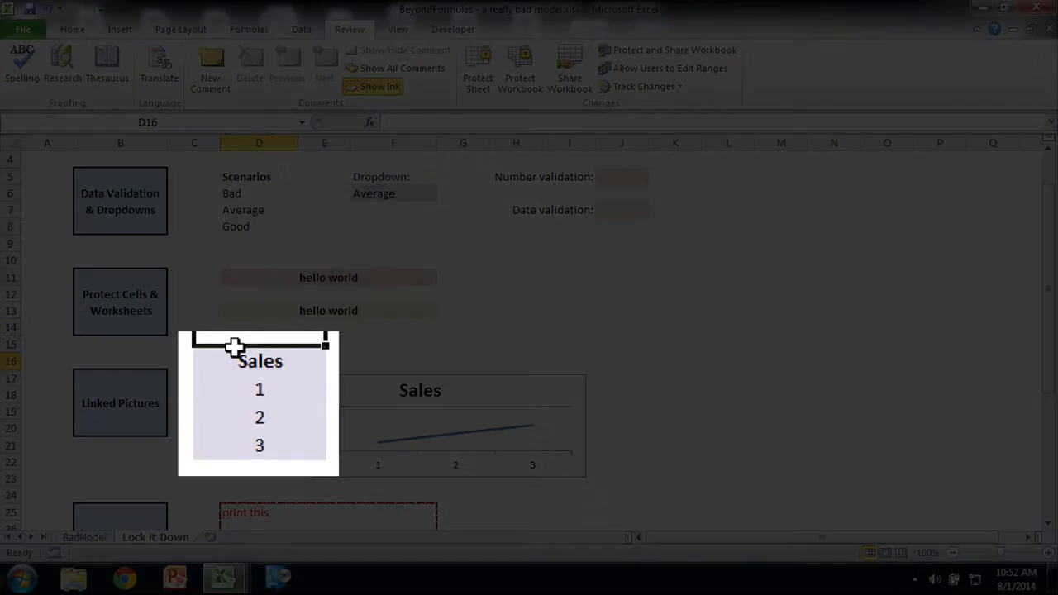
Step: Paste a linked picture of the Sales table D17:D20 and place it to the right of the Sales chart around column K
key(Down)
key(shift+Down)
key(shift+Down)
key(shift+Down)
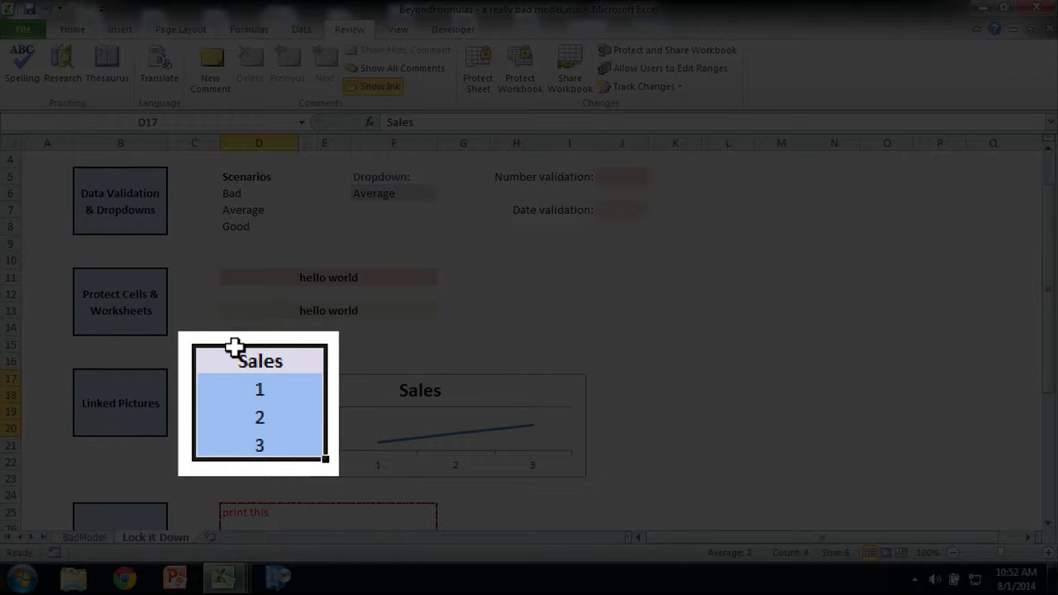
key(ctrl+c)
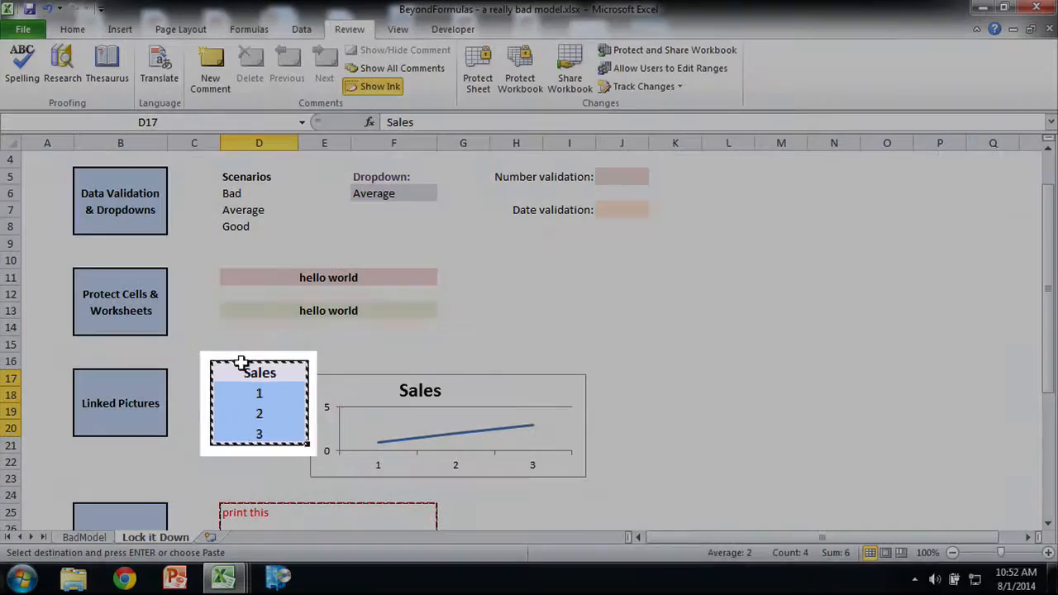
click(72, 29)
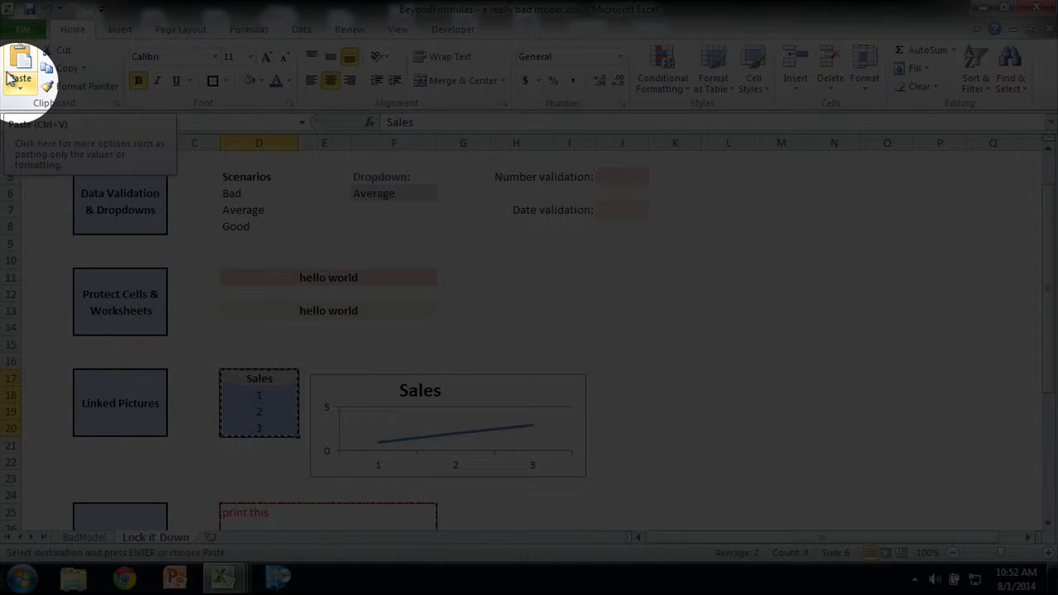
click(11, 79)
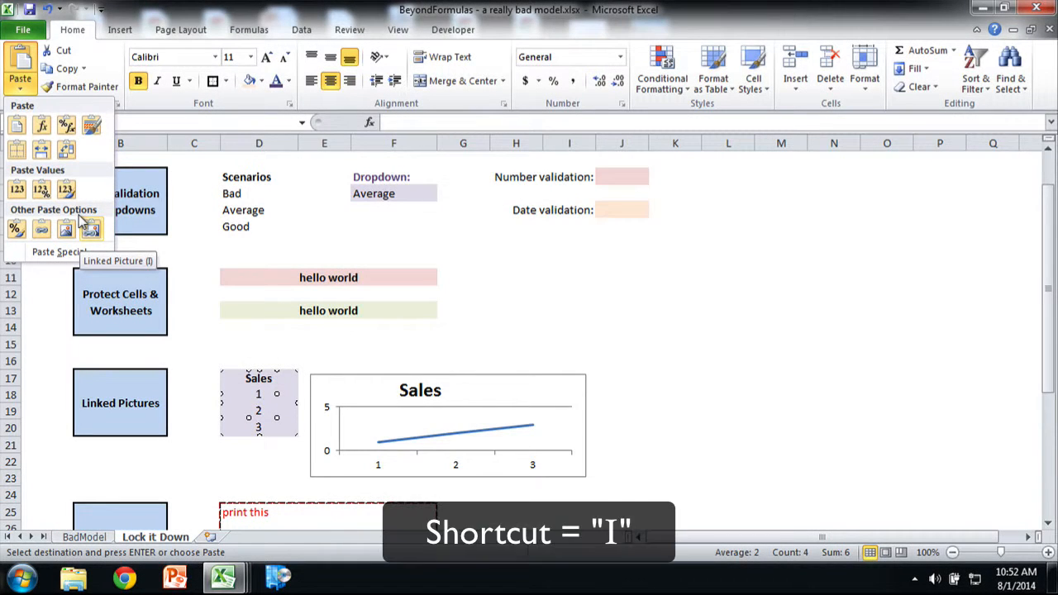
click(82, 220)
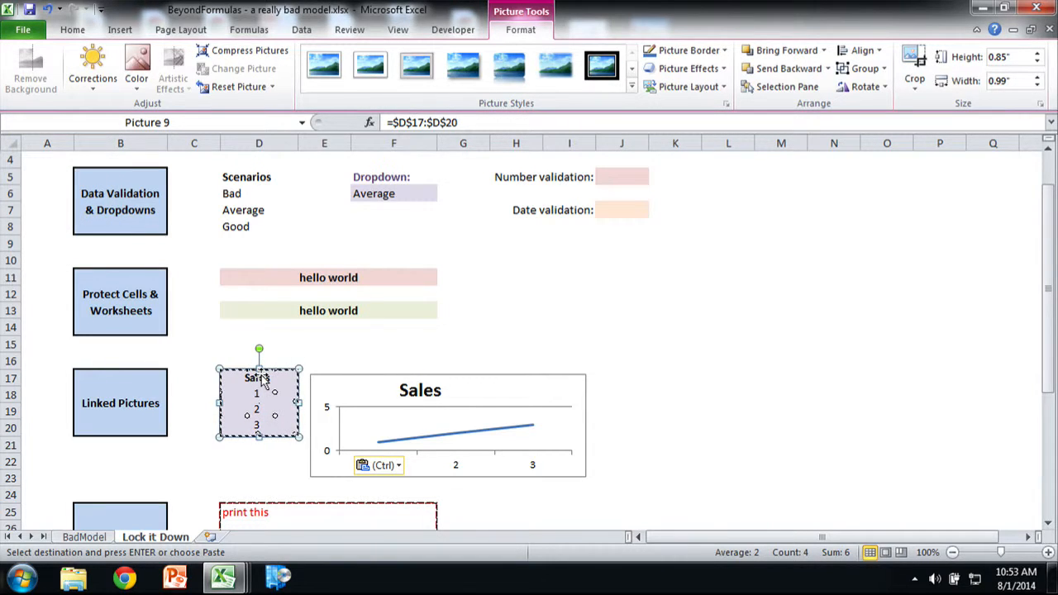
drag(261, 376, 676, 382)
click(757, 394)
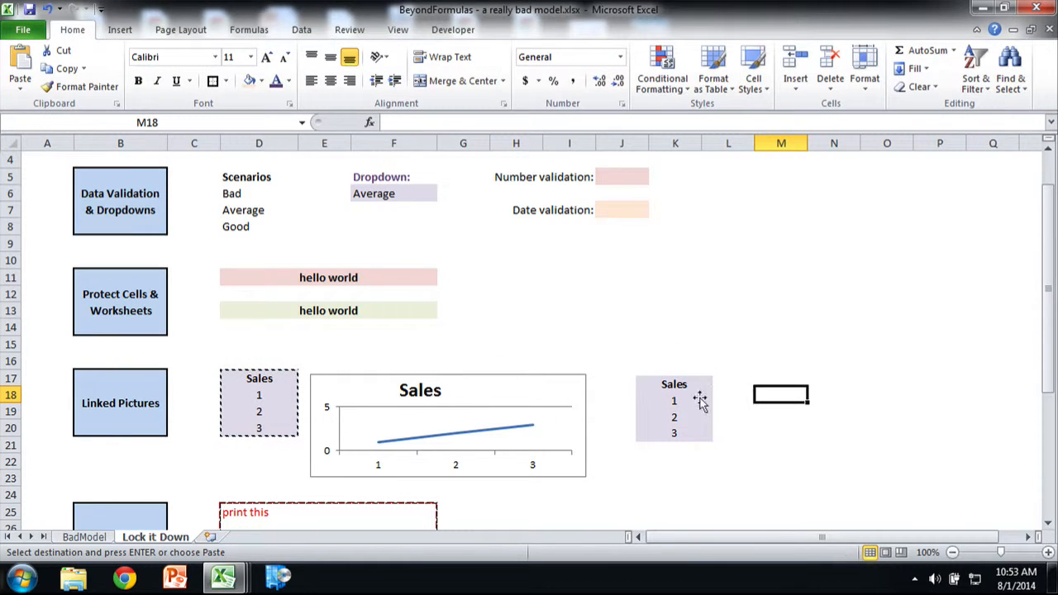
Step: Enter "hello" in cell D19 of the Sales table to test the linked picture
click(248, 405)
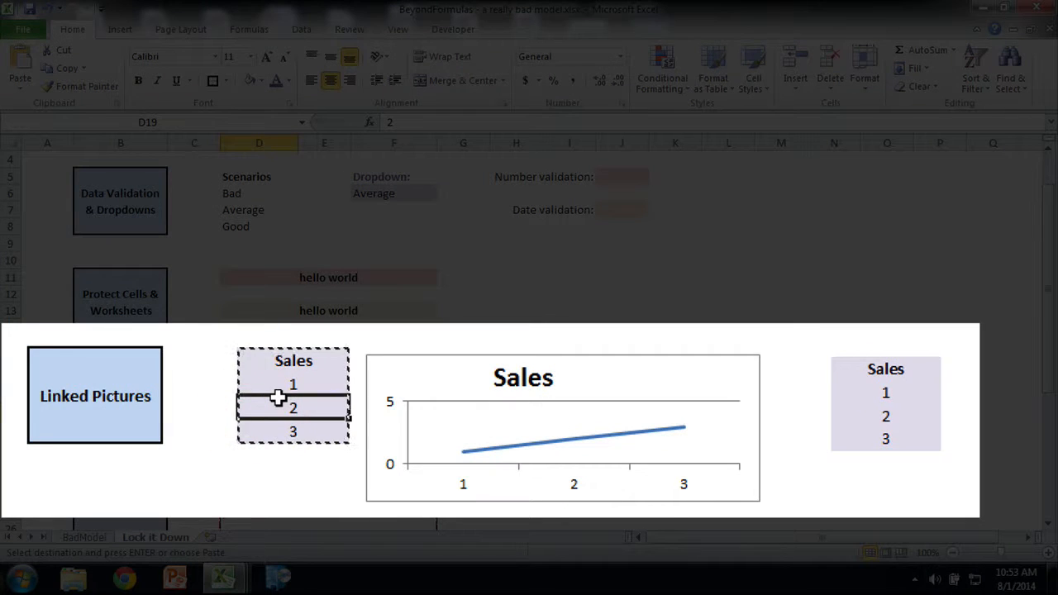
text(hello)
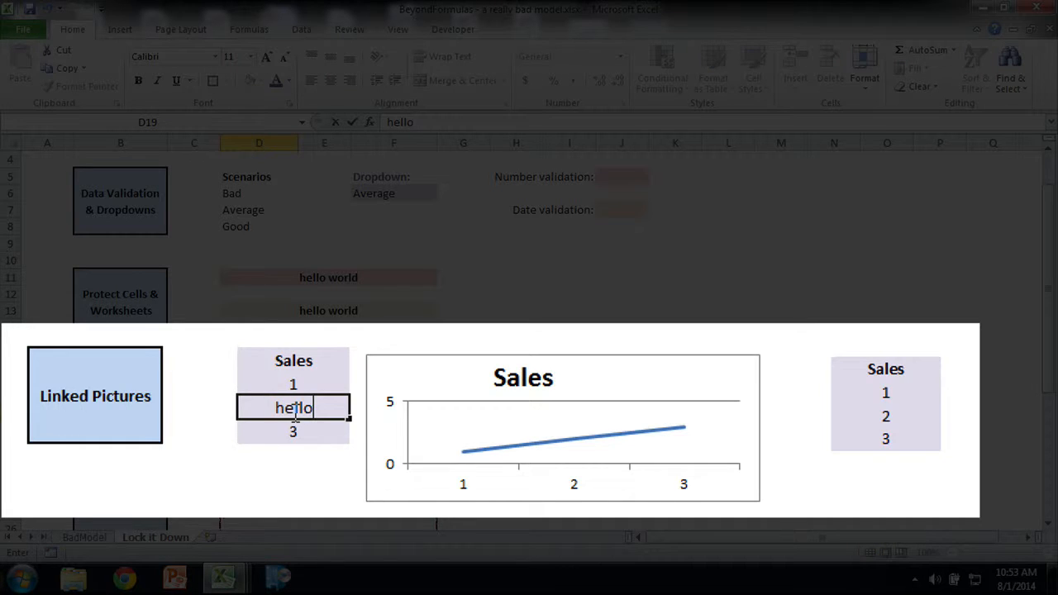
key(Return)
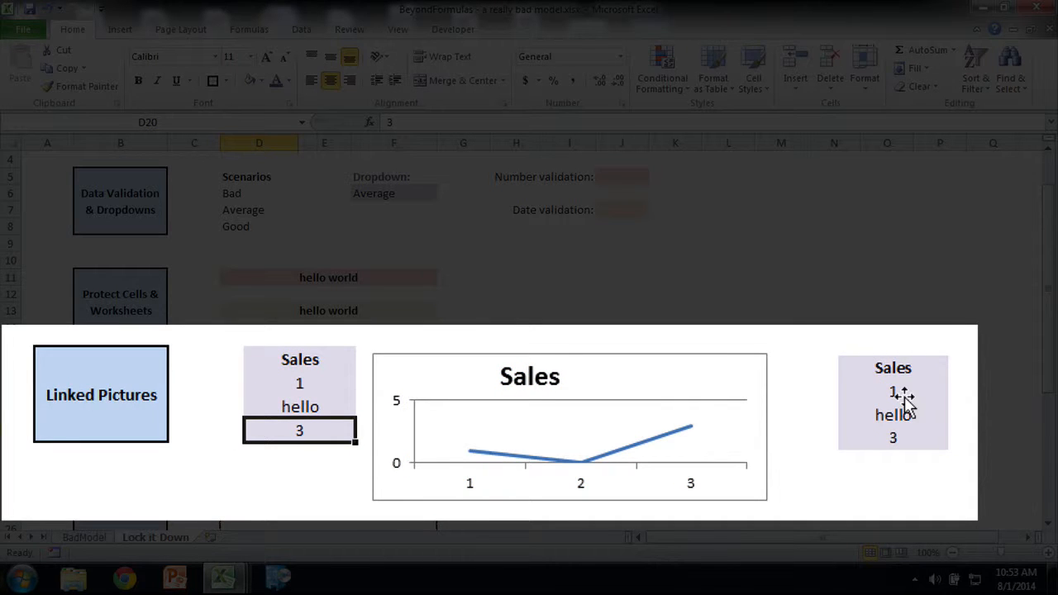
Step: Examine the Sales table's linked picture, checking its reference and jumping to its source range
click(682, 406)
double_click(661, 409)
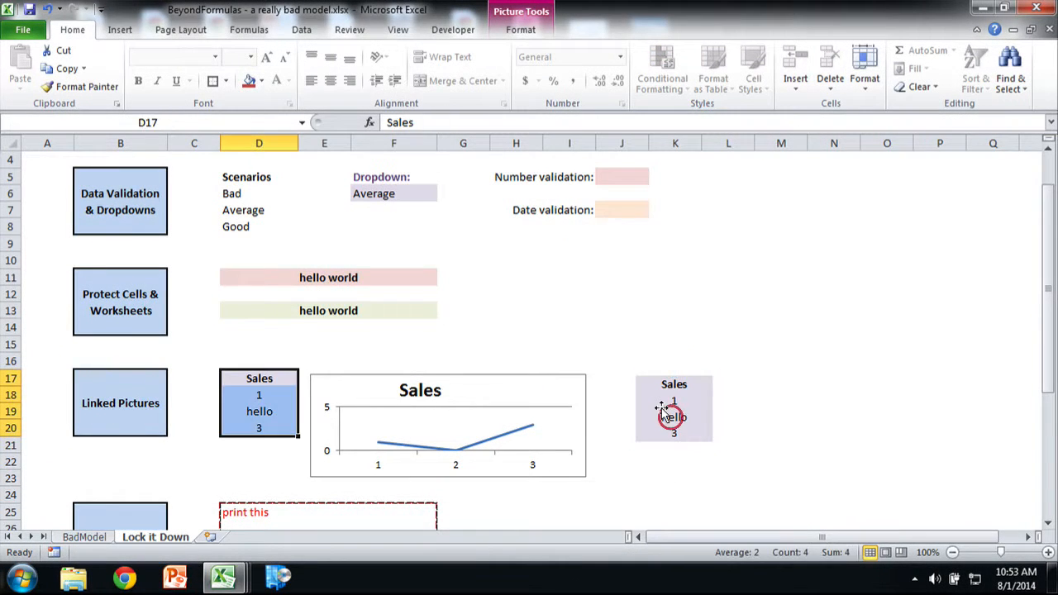
click(661, 408)
click(723, 395)
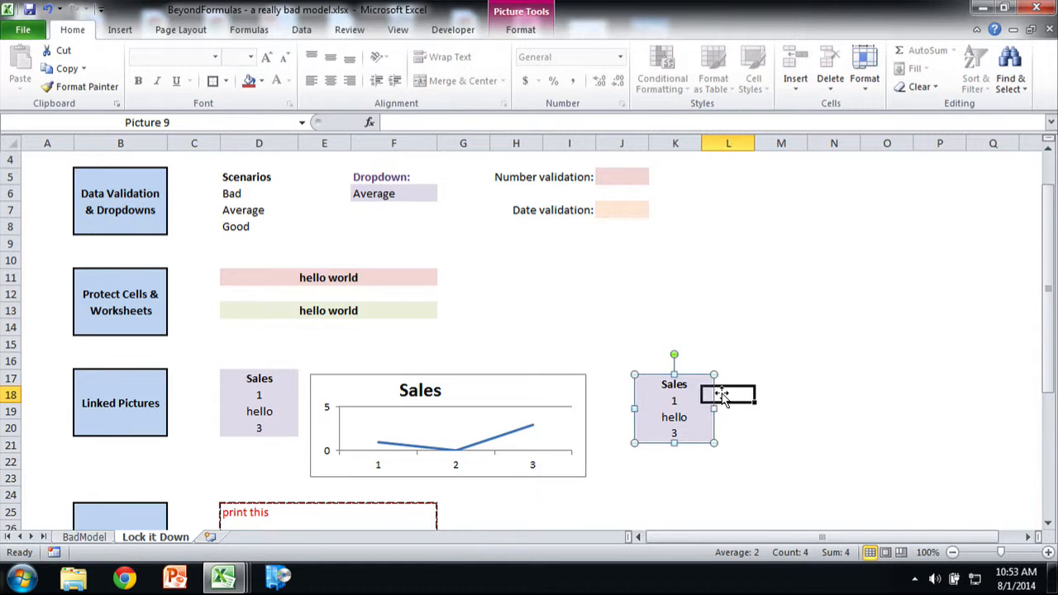
click(663, 406)
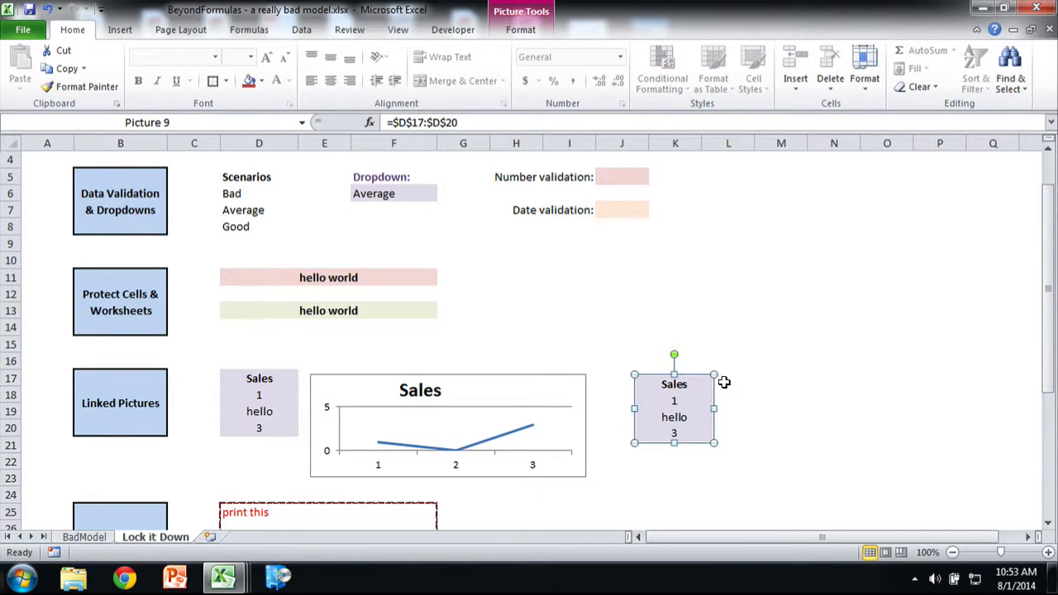
click(733, 393)
click(666, 403)
double_click(654, 402)
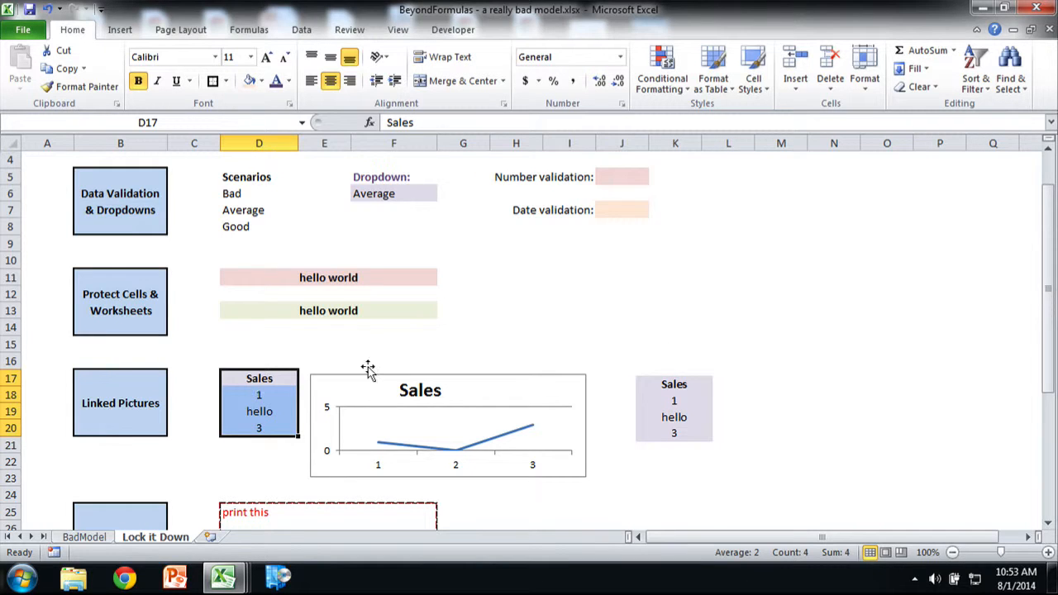
Step: Paste a linked picture of the chart's cell range E17:I23 and place it to the right of the linked Sales table
click(598, 375)
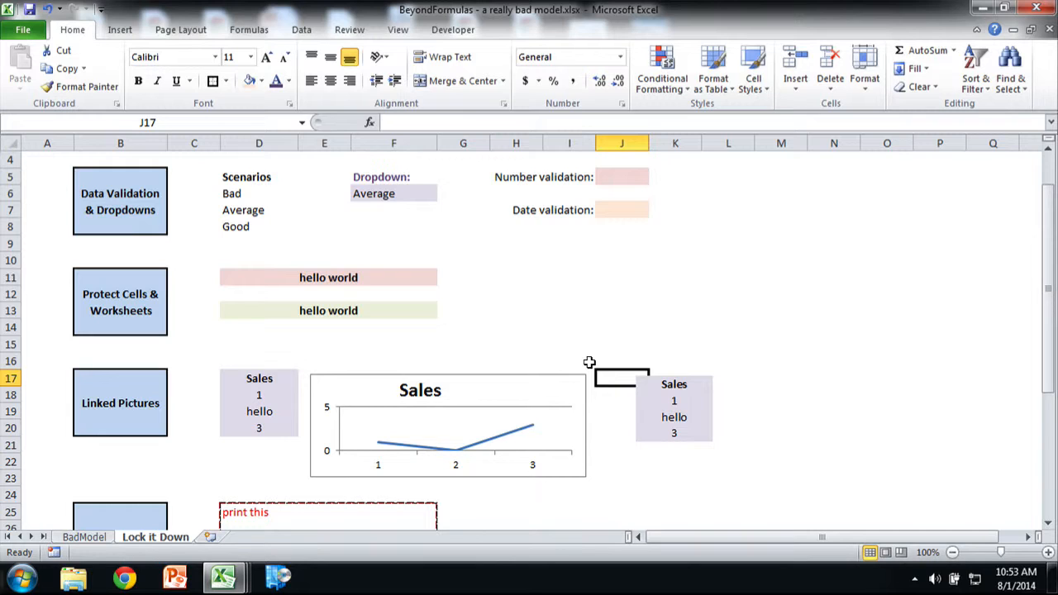
key(Left)
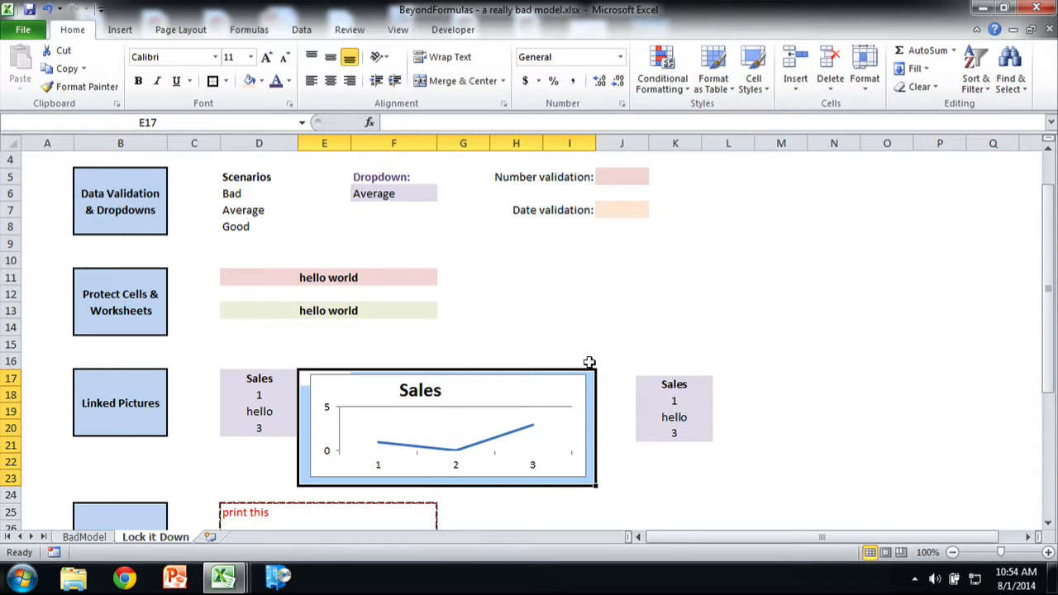
key(ctrl+c)
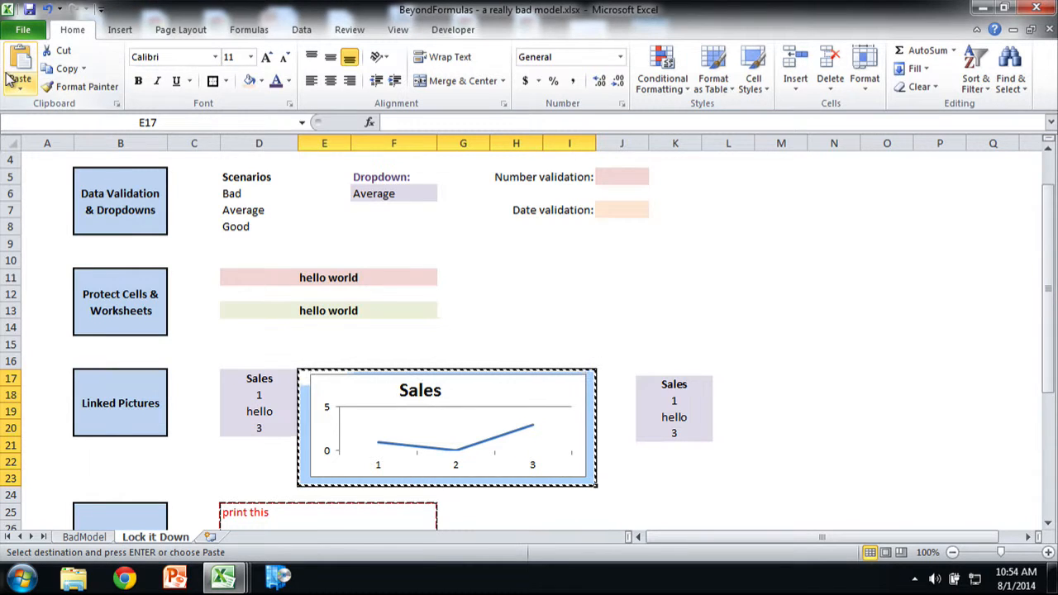
click(20, 85)
click(90, 229)
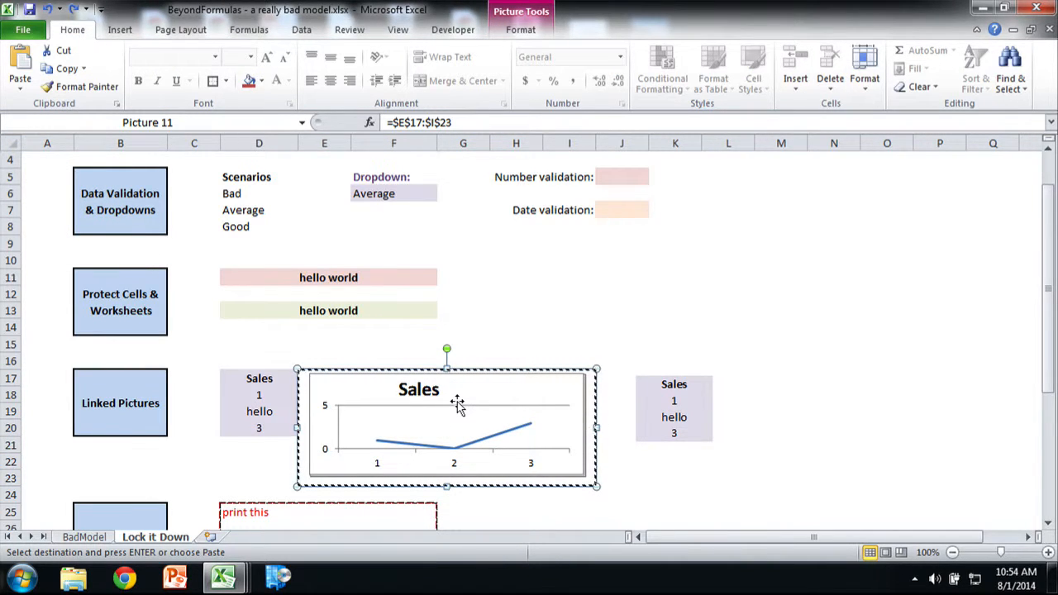
drag(457, 405, 886, 397)
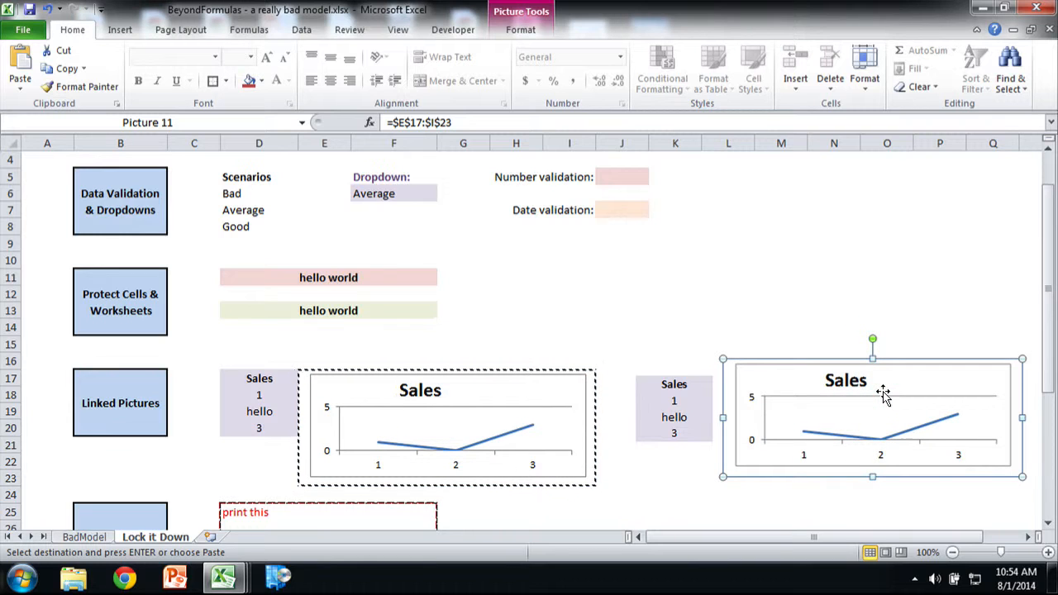
click(461, 423)
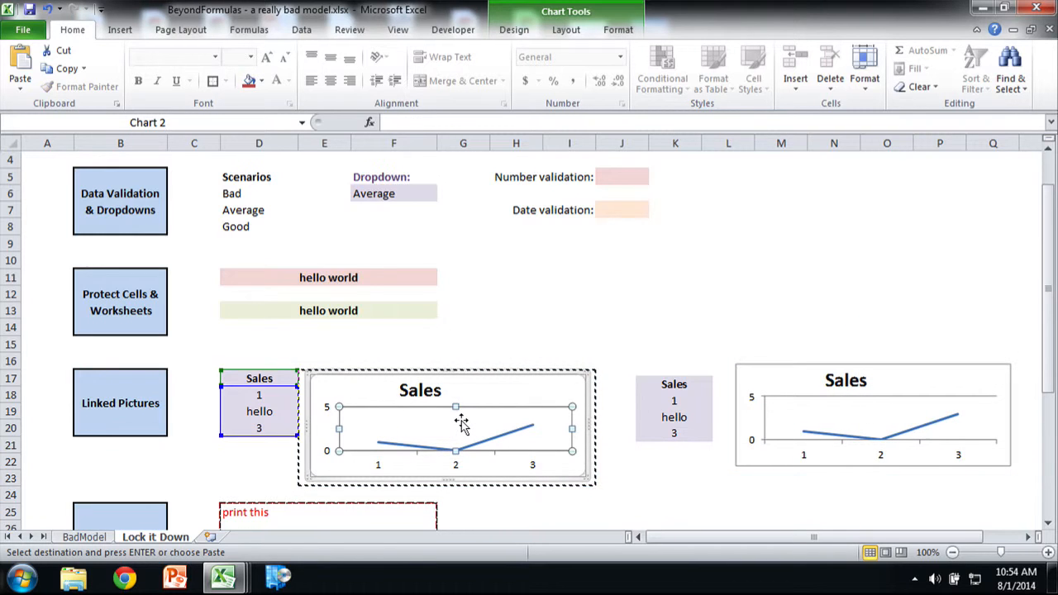
Step: Enter 2 in cell D19 of the Sales table to test the linked chart picture
click(237, 405)
text(2)
key(Return)
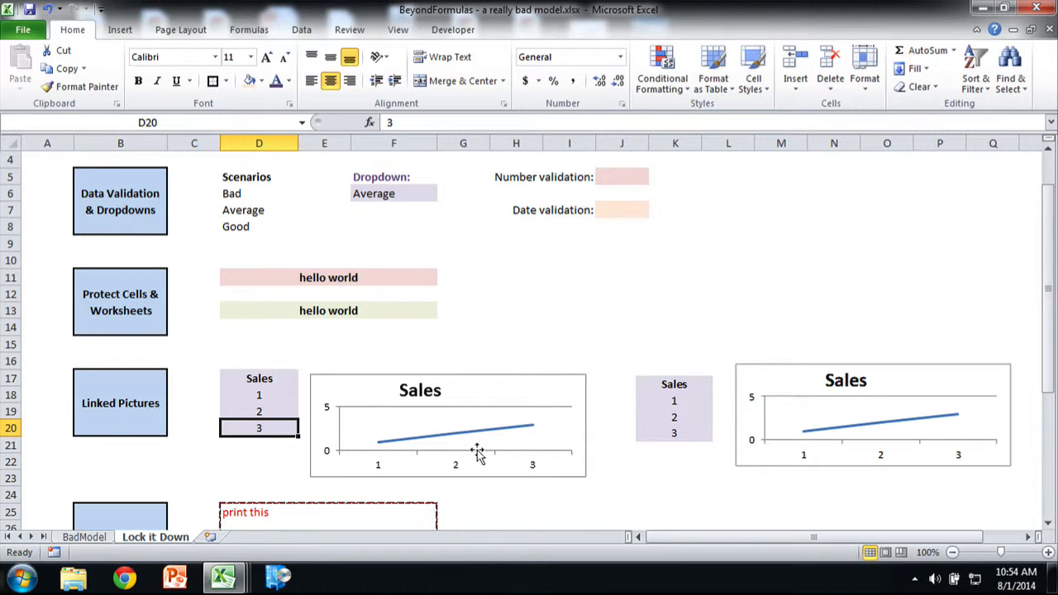
Step: Check the linked chart picture's cell reference and jump to its source range
click(854, 412)
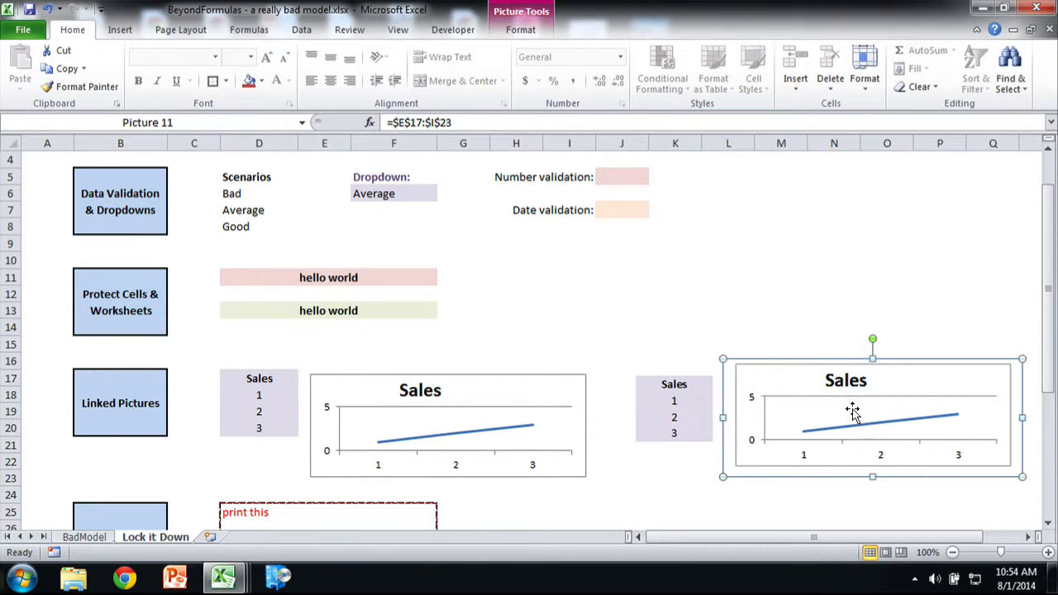
double_click(798, 409)
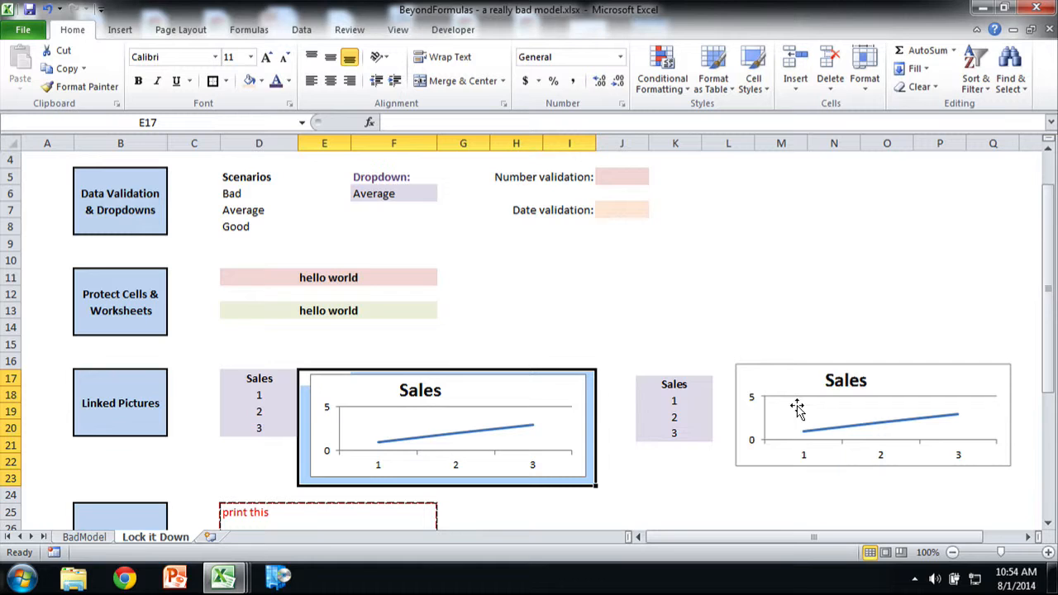
double_click(797, 407)
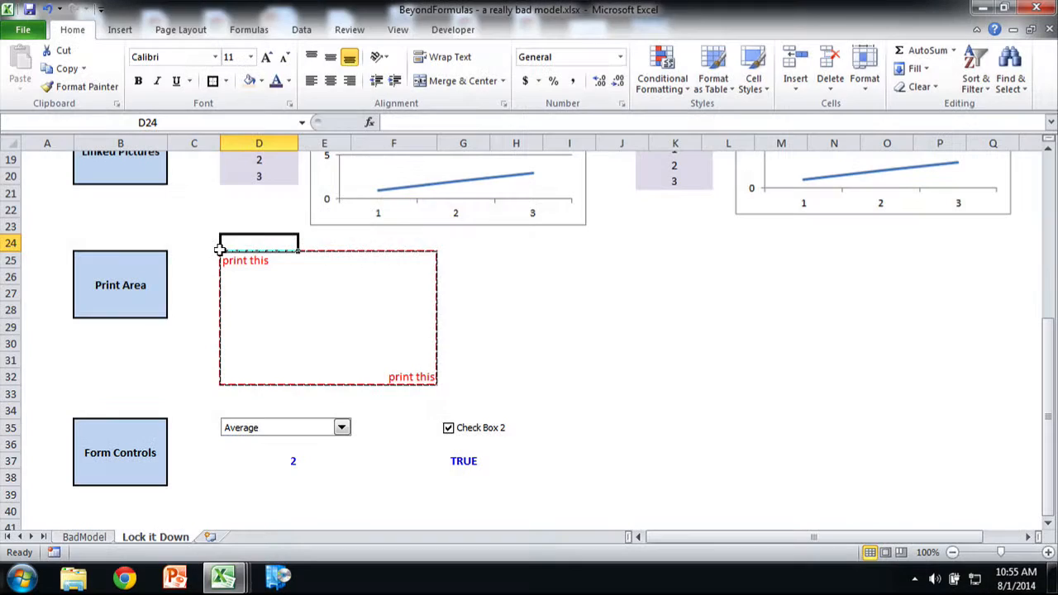
Step: Set the outlined range D25:F32 in the Print Area section as the print area and bring up printing
key(Down)
key(shift+Right)
key(shift+Right)
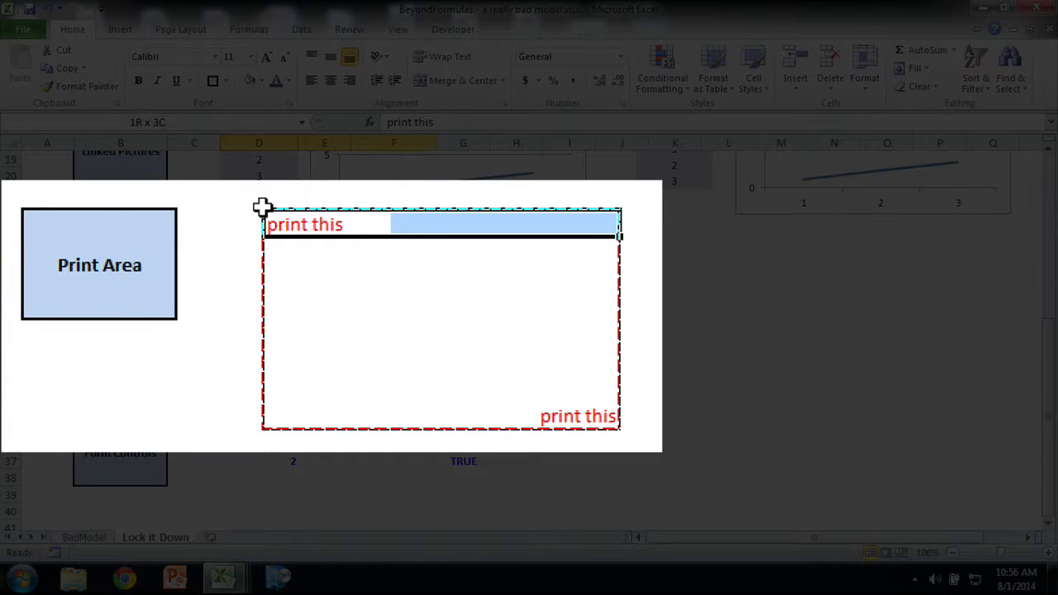
key(shift+Down)
key(shift+Down)
key(shift+Down)
key(shift+Down)
key(shift+Down)
key(shift+Down)
key(shift+Down)
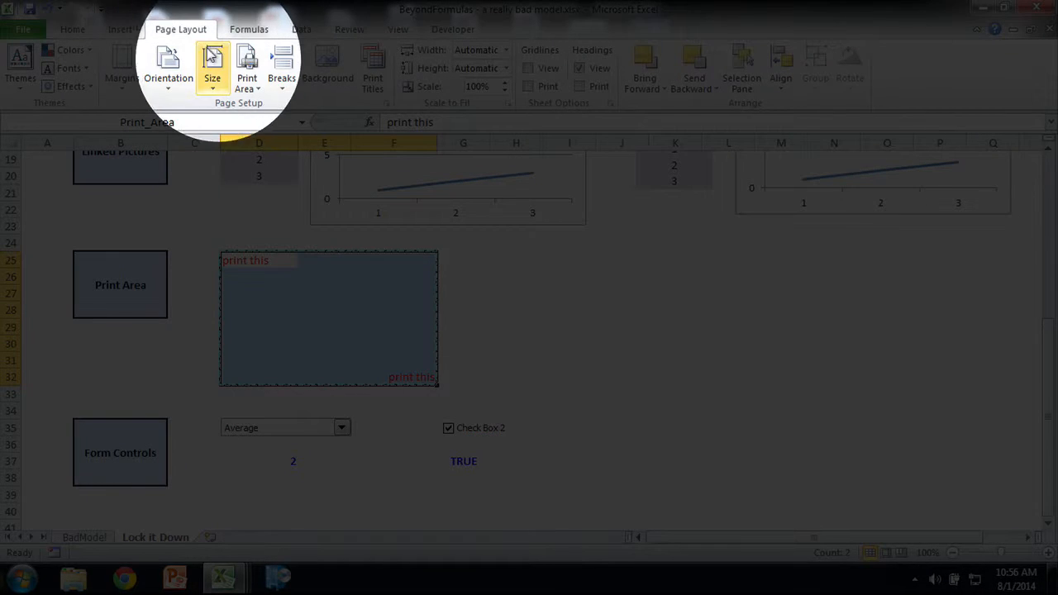
click(245, 83)
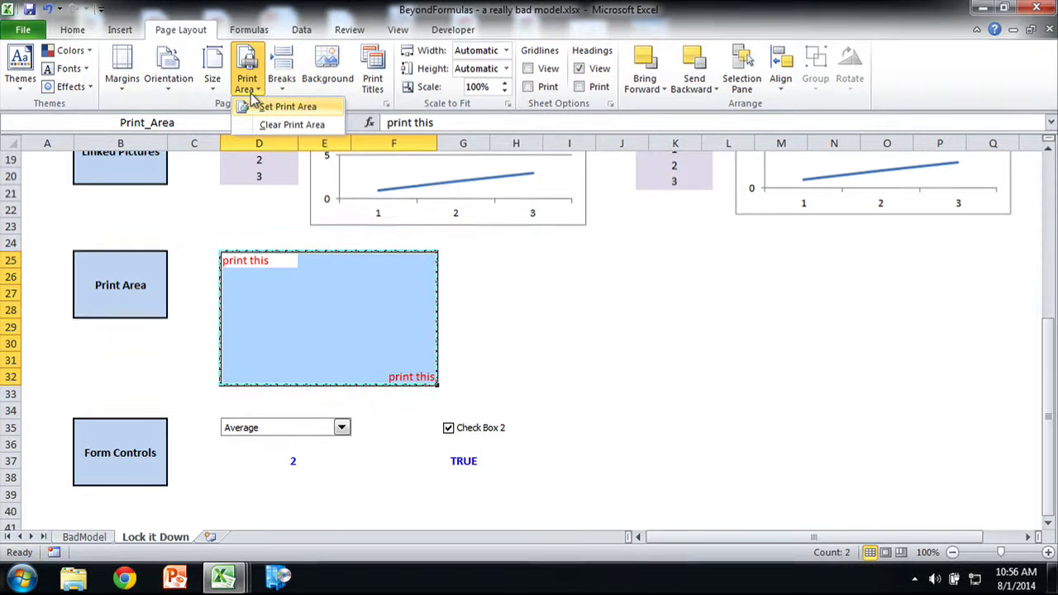
click(262, 106)
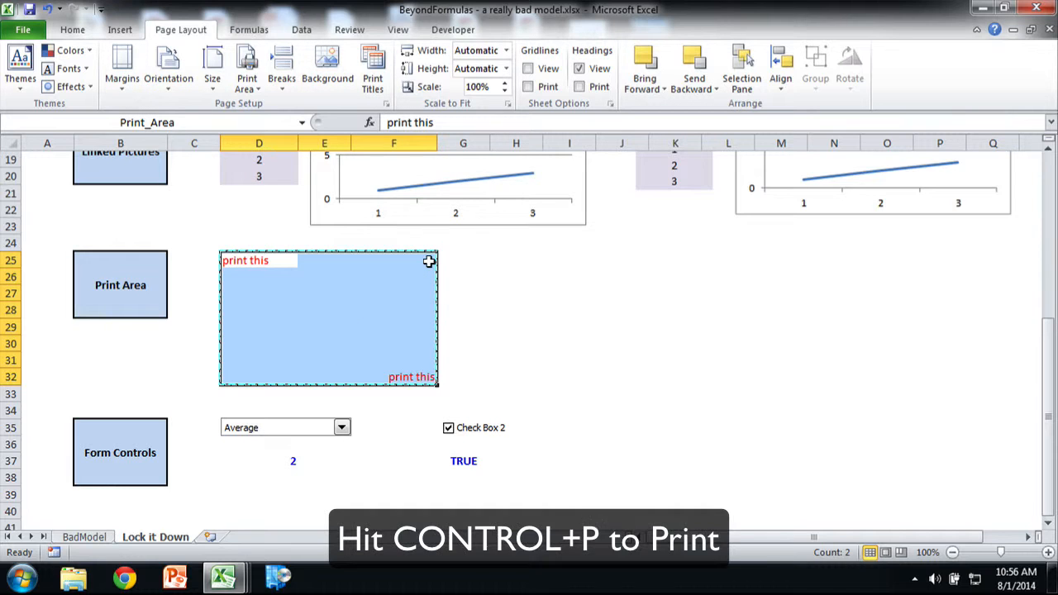
key(ctrl+p)
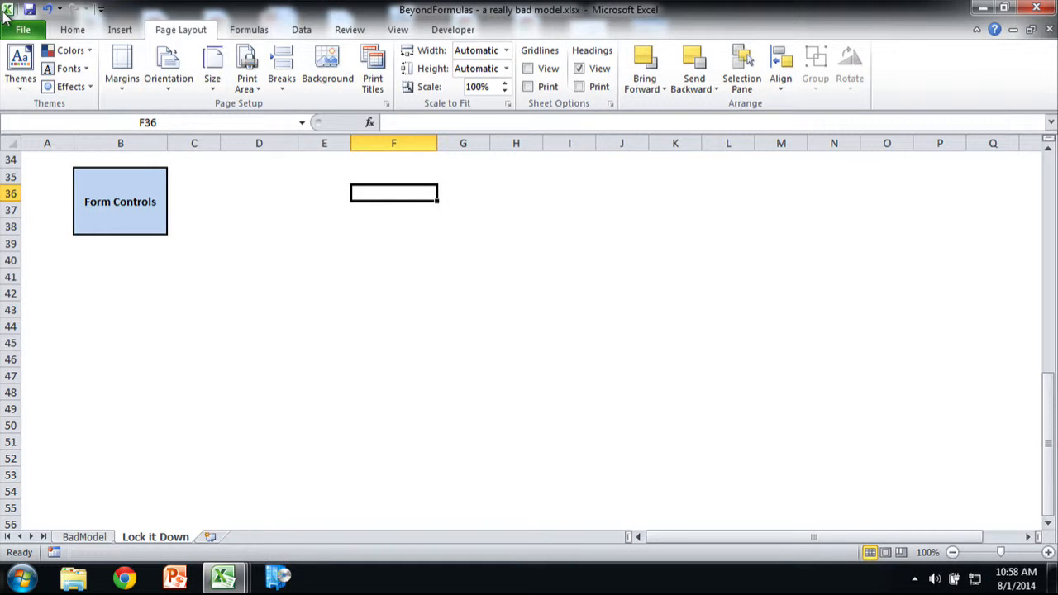
Step: Make sure the Developer tab is enabled in the ribbon customization options and apply the settings
click(16, 29)
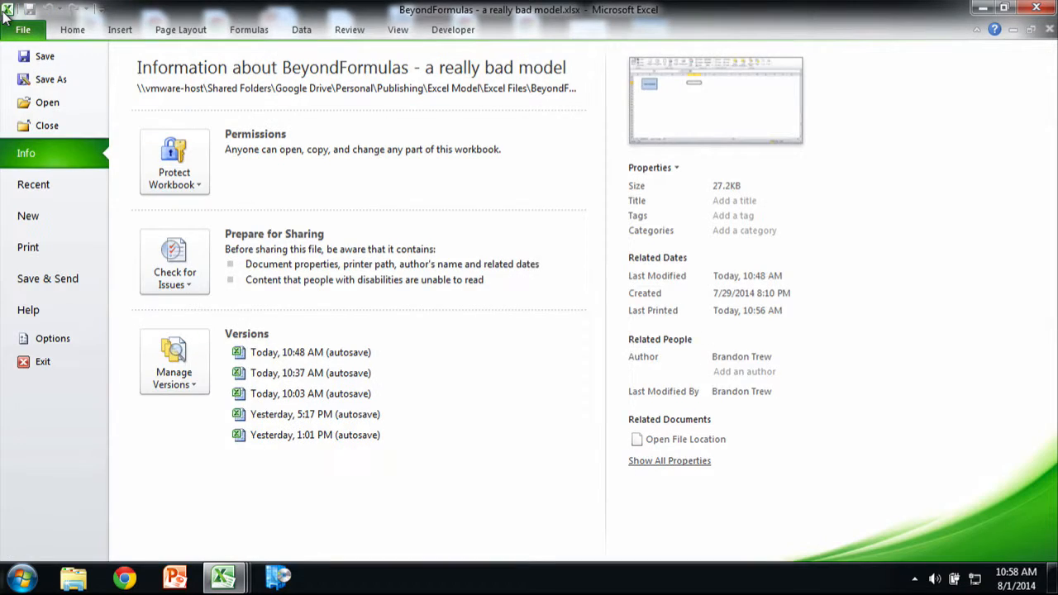
click(36, 333)
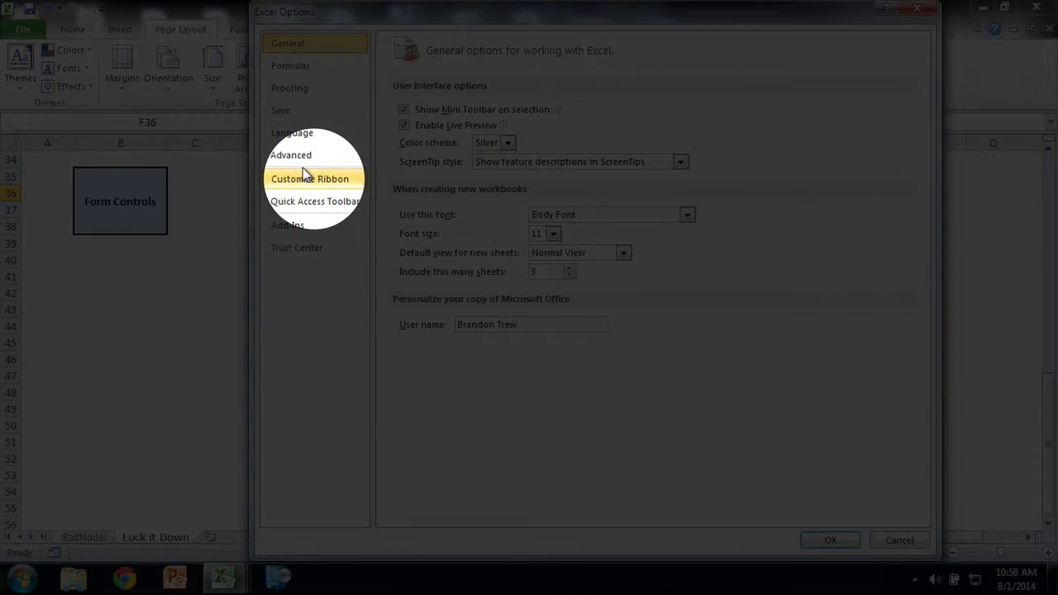
click(305, 175)
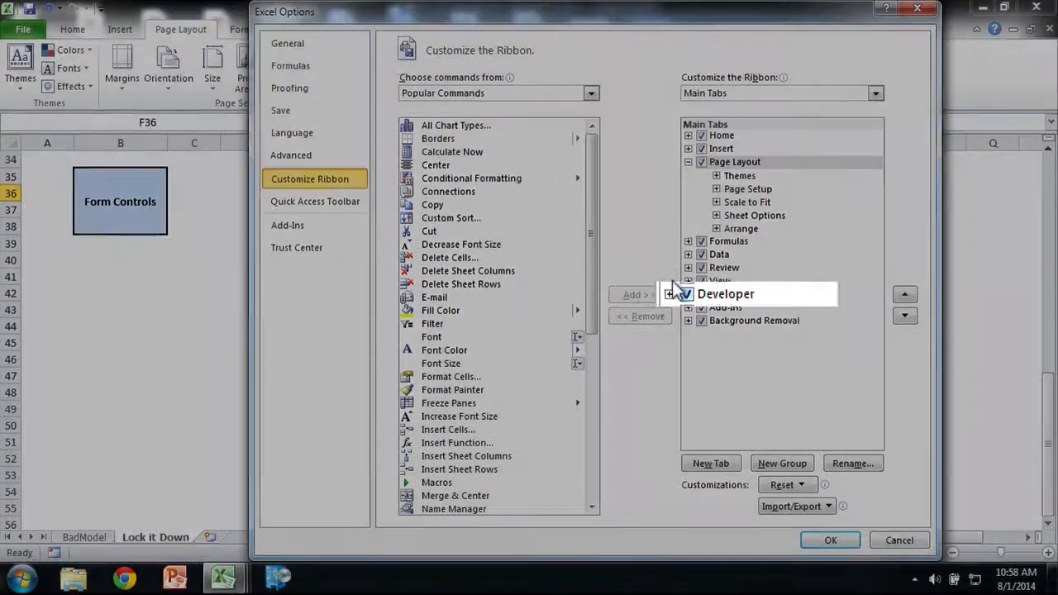
click(730, 293)
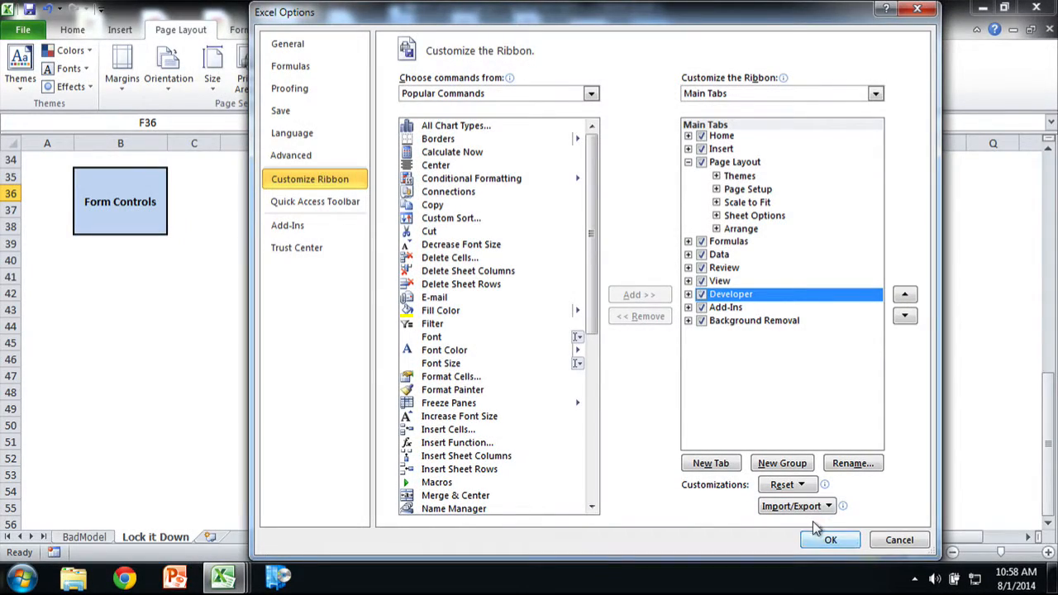
click(831, 540)
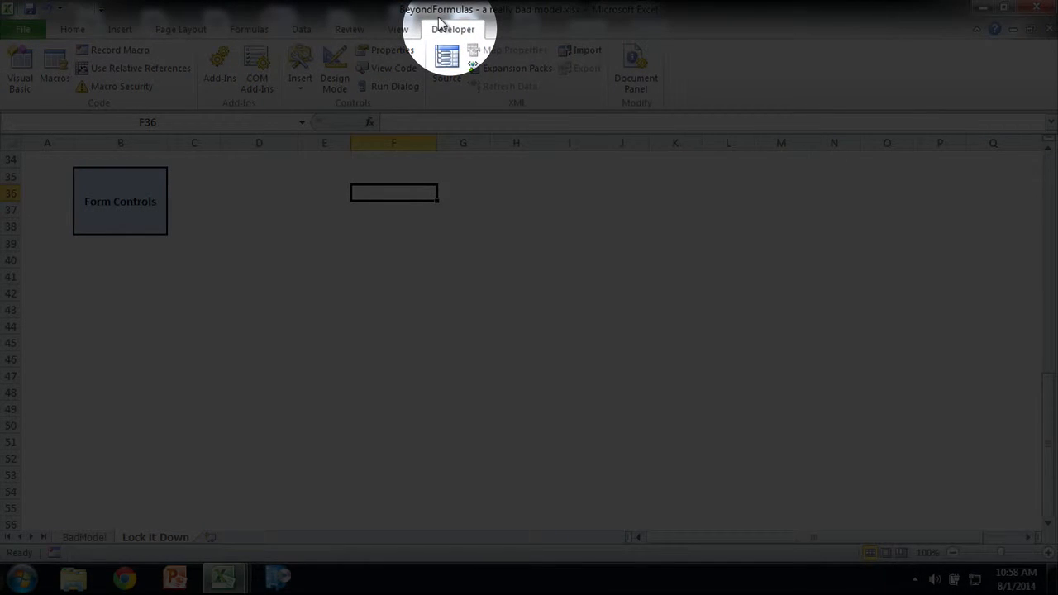
Step: Insert a check box form control across cells D35:E35 beside the Form Controls label
click(302, 172)
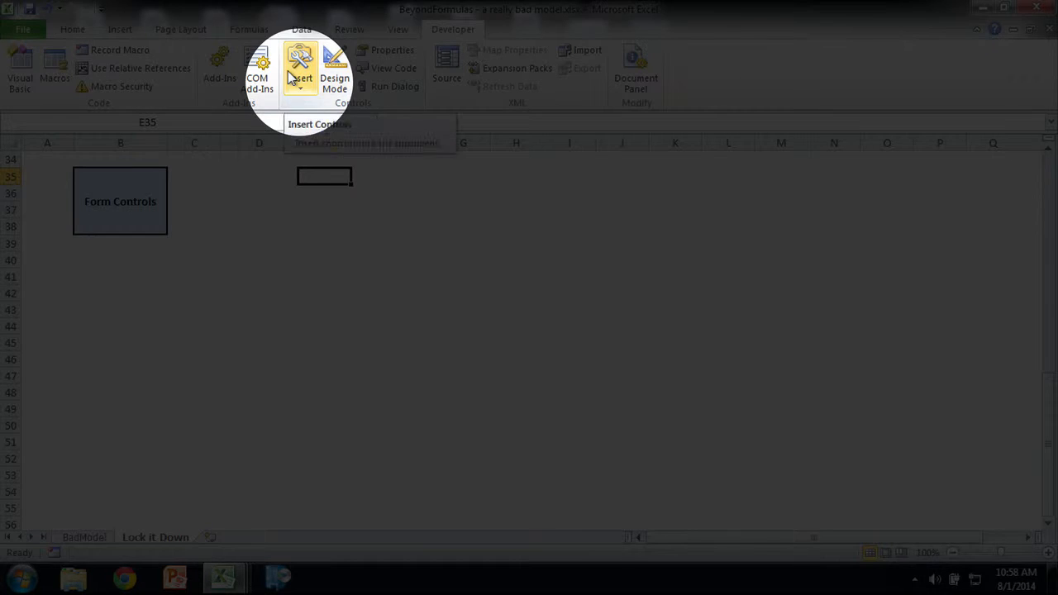
click(294, 77)
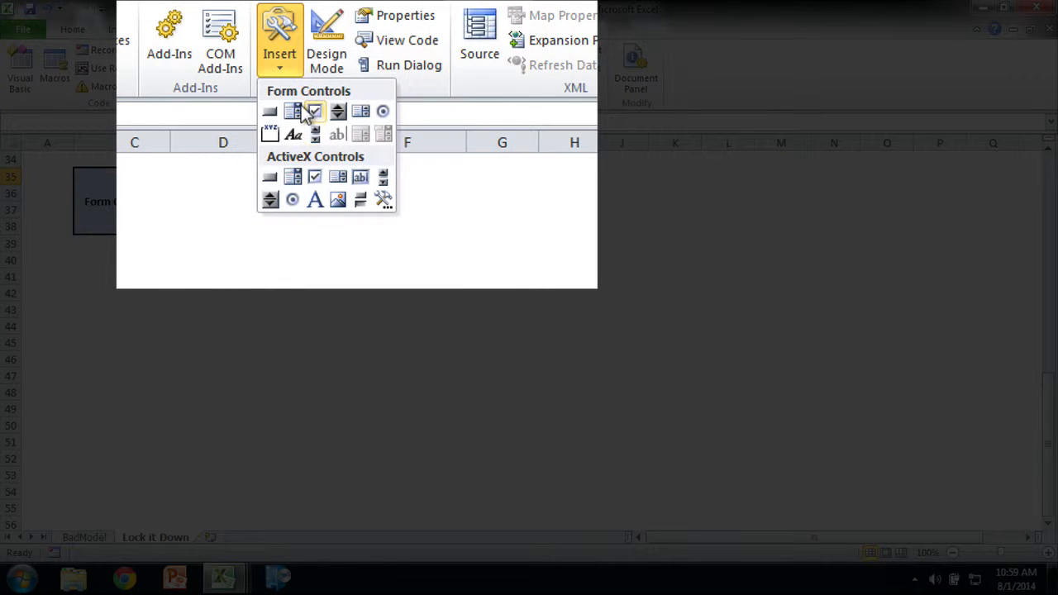
click(308, 111)
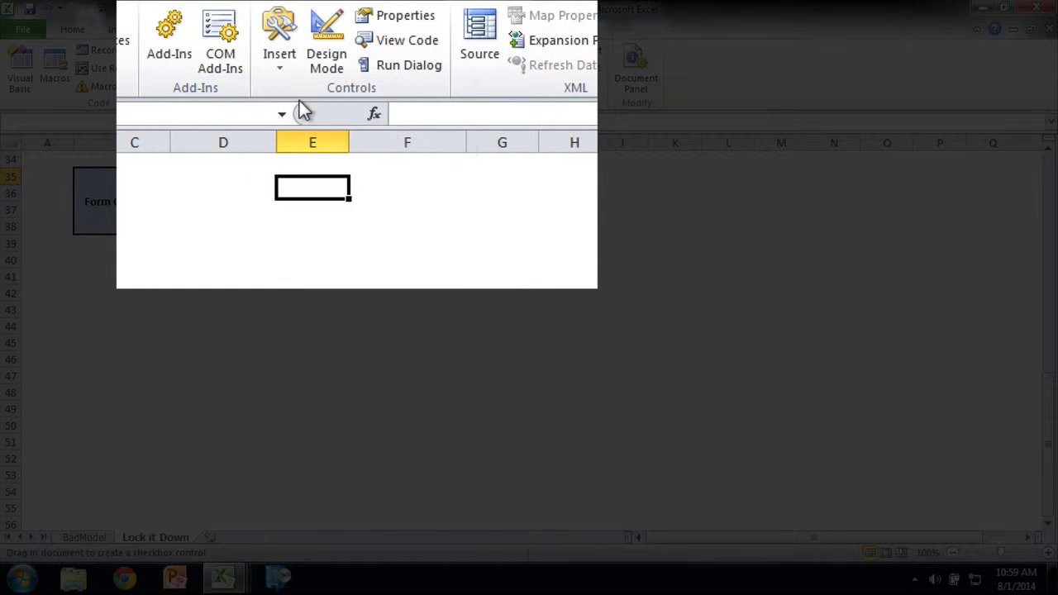
drag(167, 176, 345, 189)
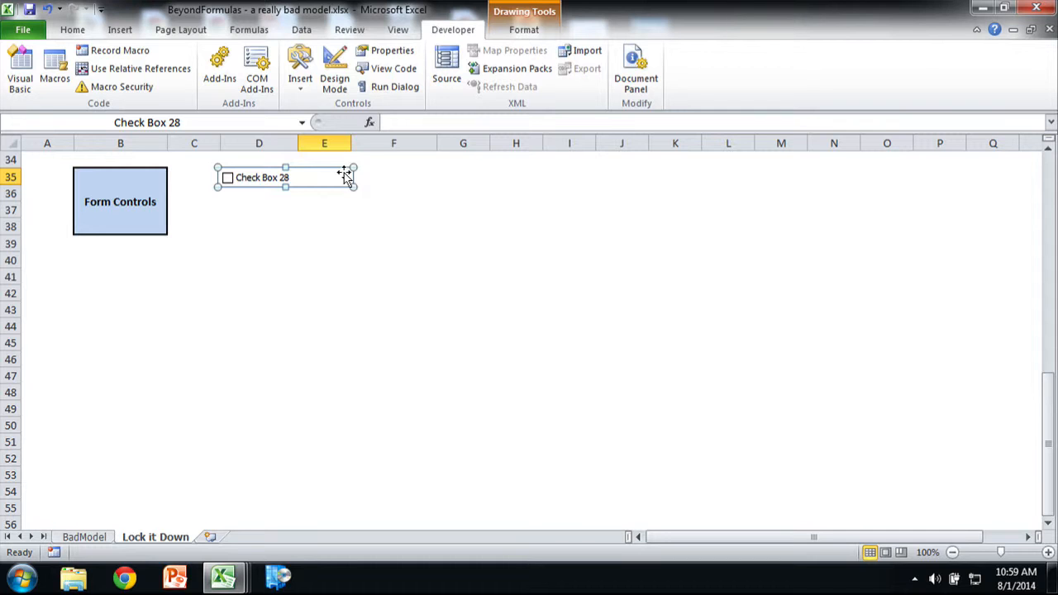
click(366, 172)
Step: Test the new check box by switching it on and off several times
click(305, 176)
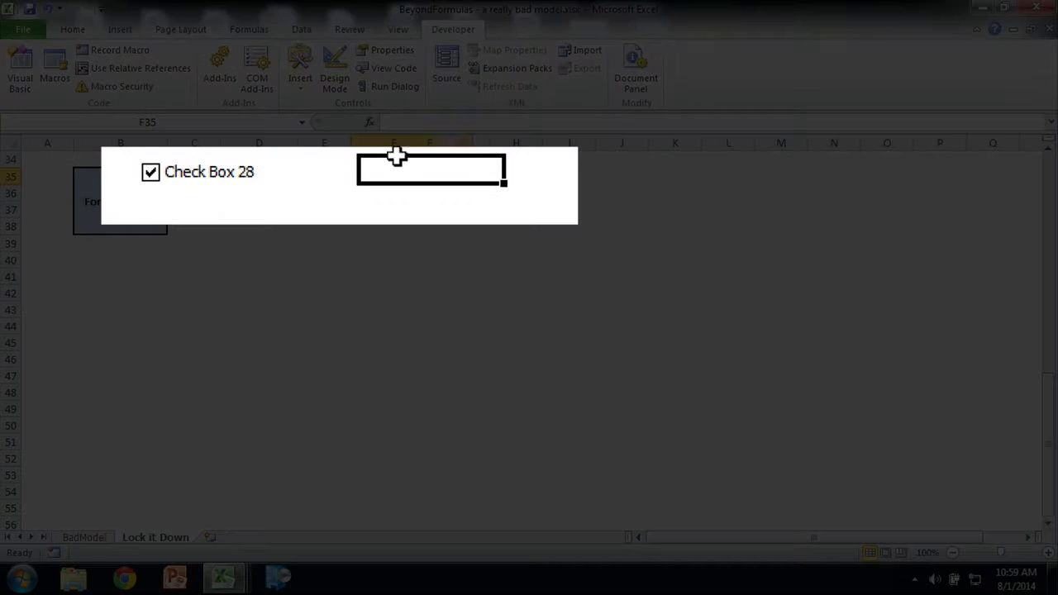
click(459, 161)
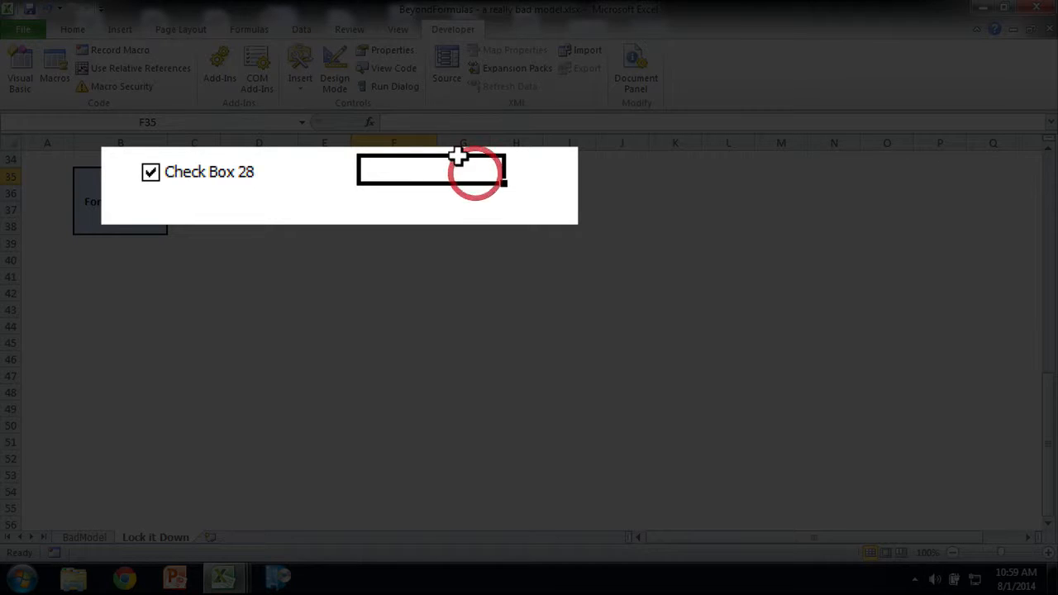
click(248, 167)
click(248, 166)
click(248, 167)
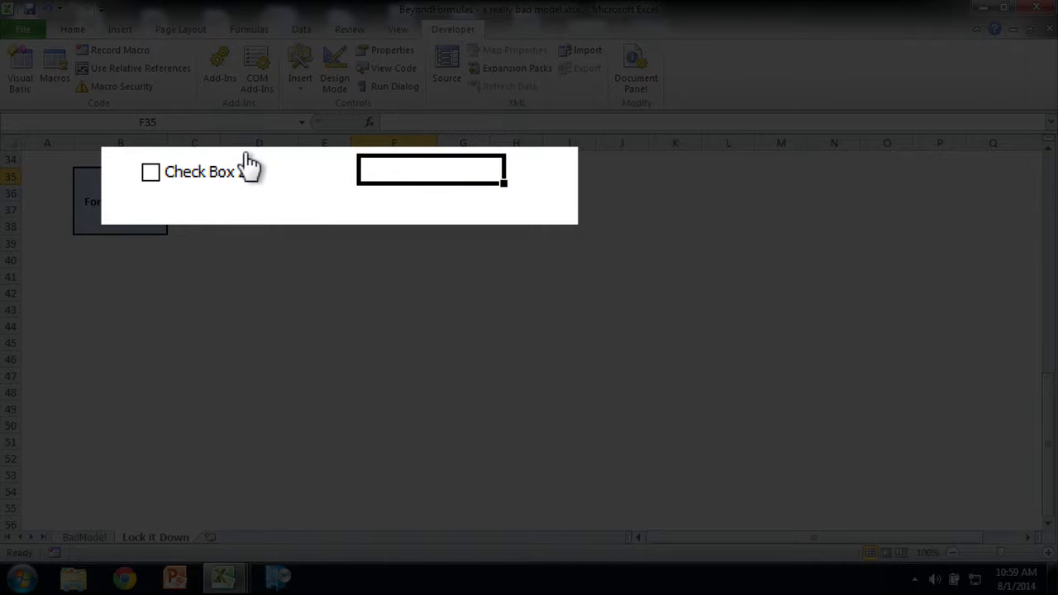
click(248, 167)
click(248, 167)
click(248, 167)
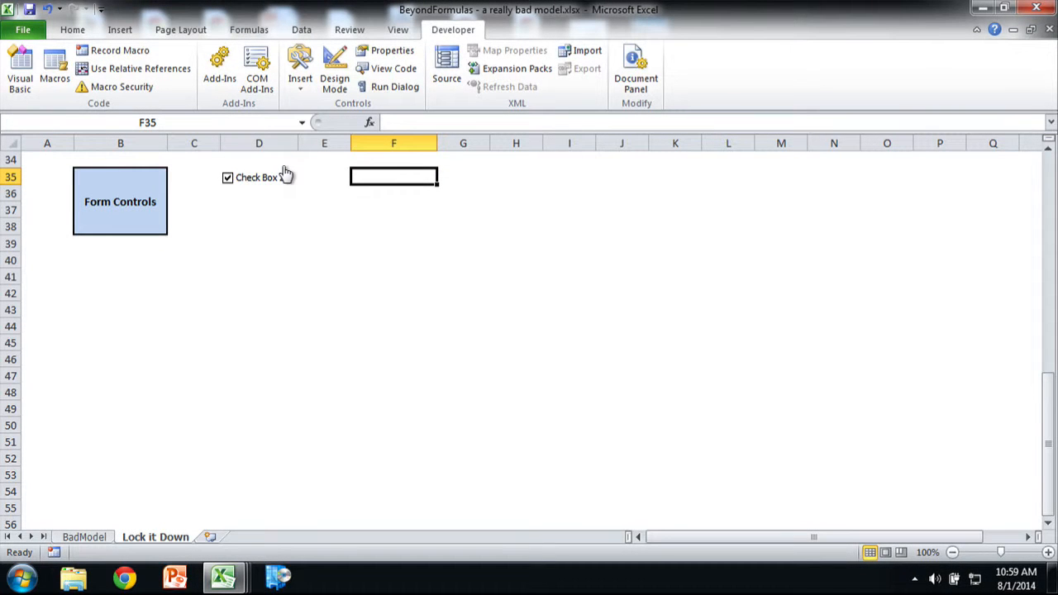
click(284, 175)
Step: Open the check box's control formatting, try the Checked and Unchecked values, and set the value to Mixed
right_click(288, 176)
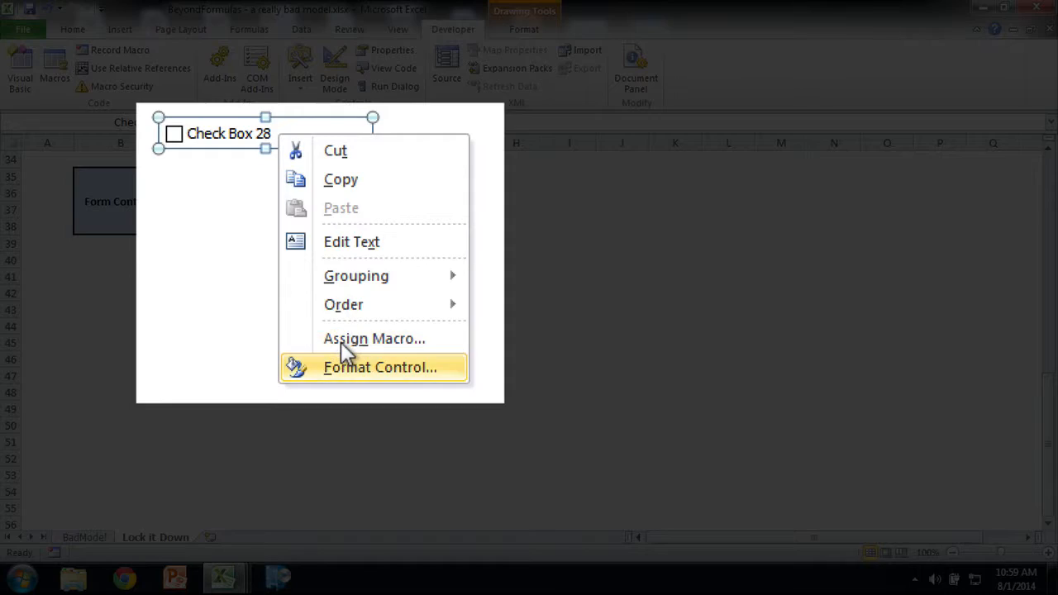
click(352, 366)
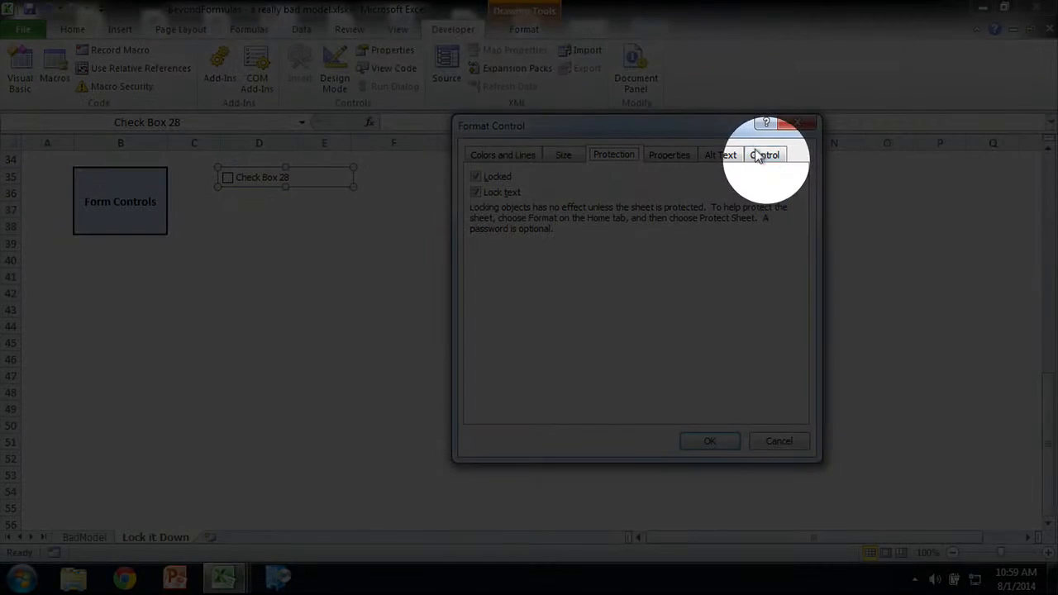
click(759, 145)
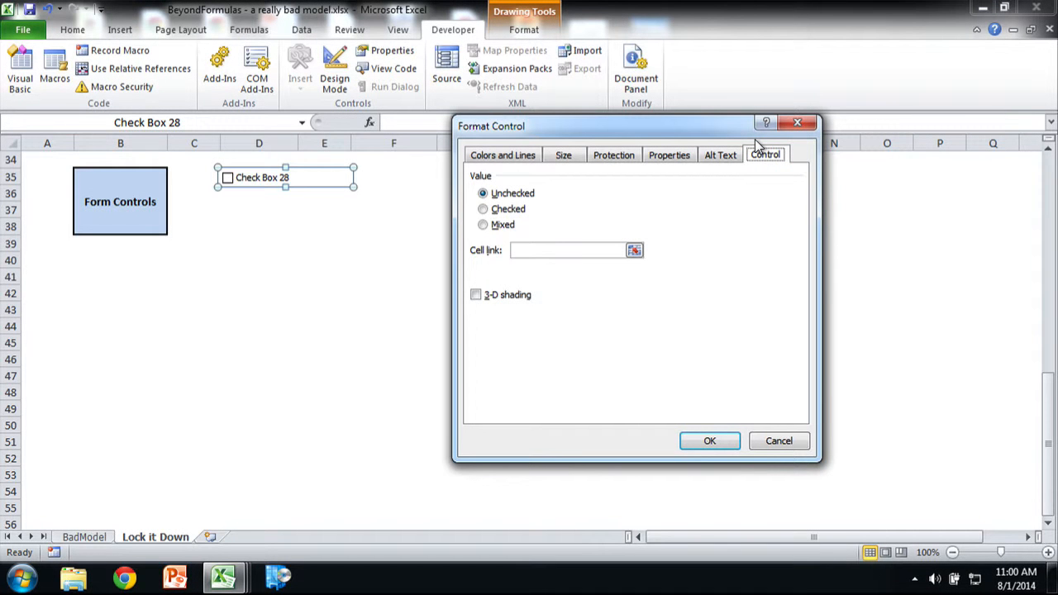
click(483, 209)
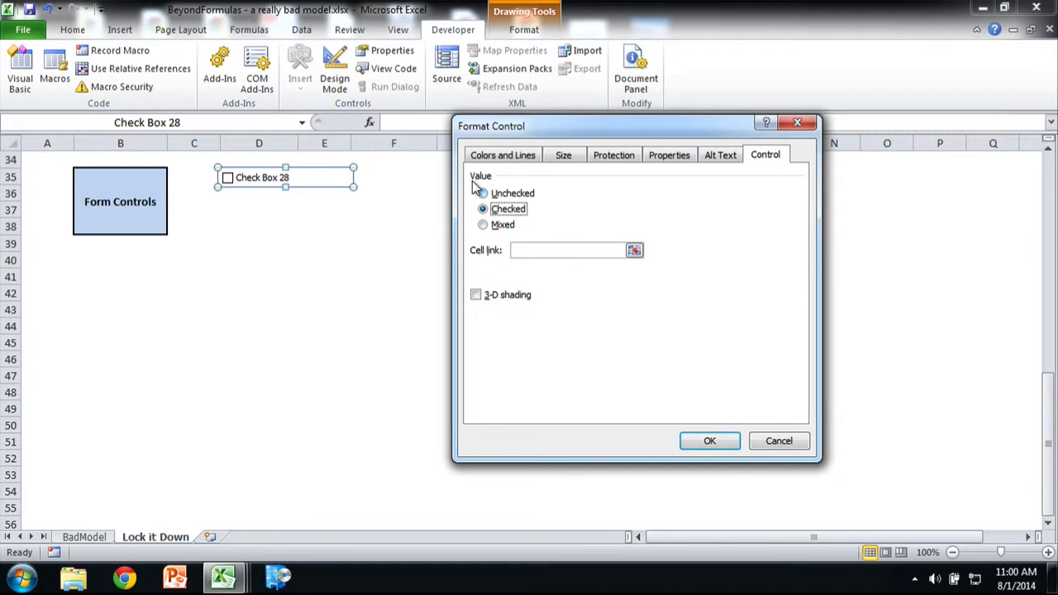
click(482, 193)
click(488, 225)
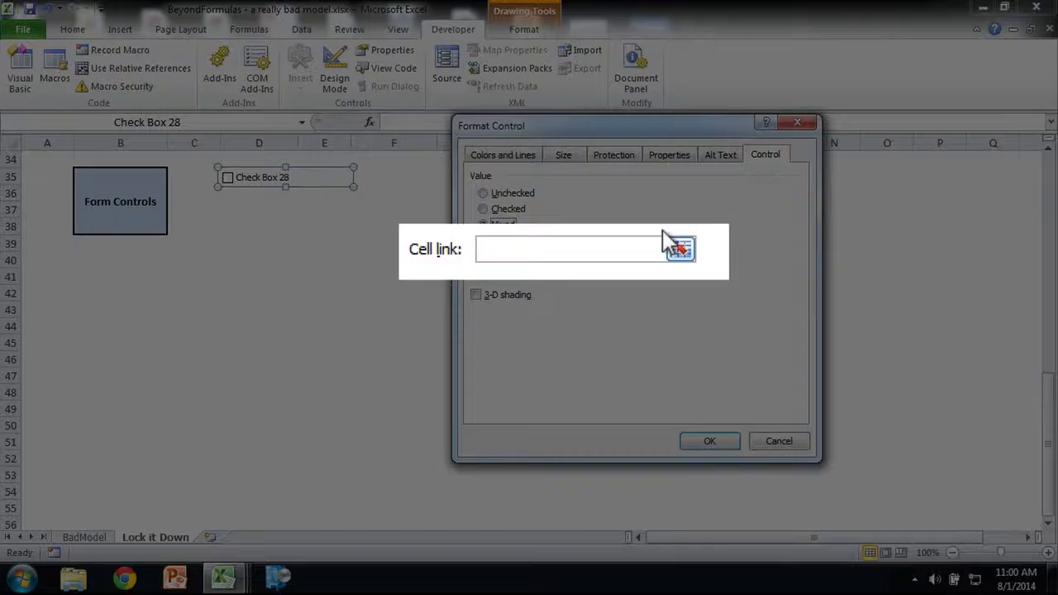
Step: Link the check box to cell D37 and apply the control formatting
click(624, 240)
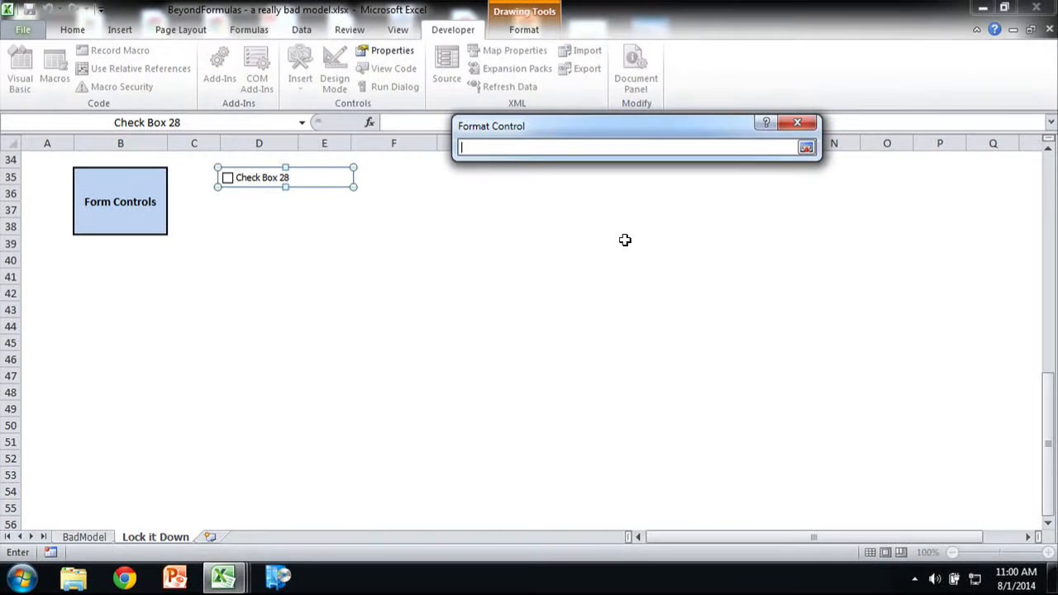
click(240, 201)
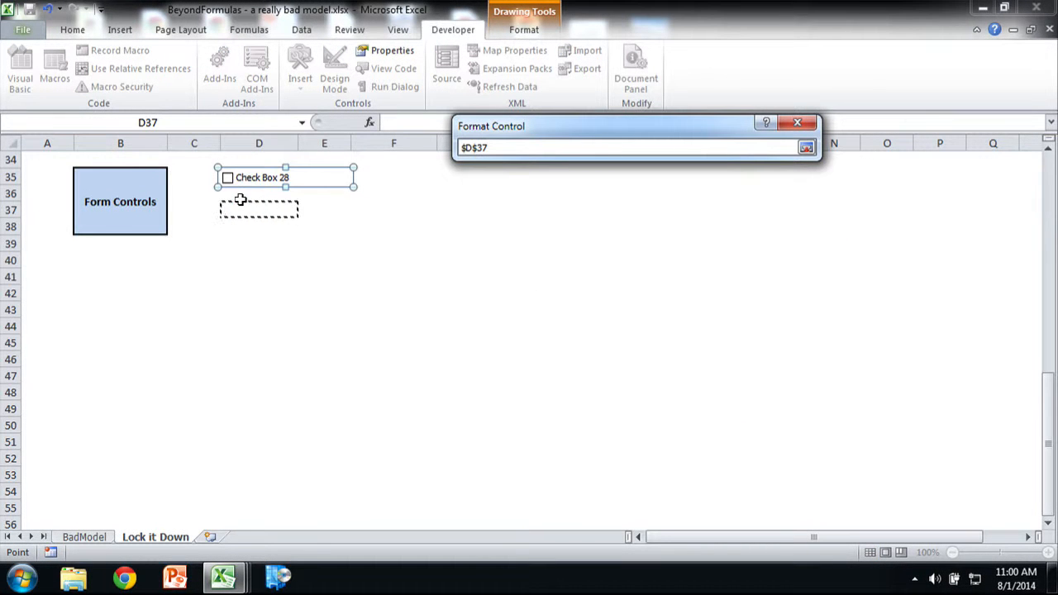
key(Return)
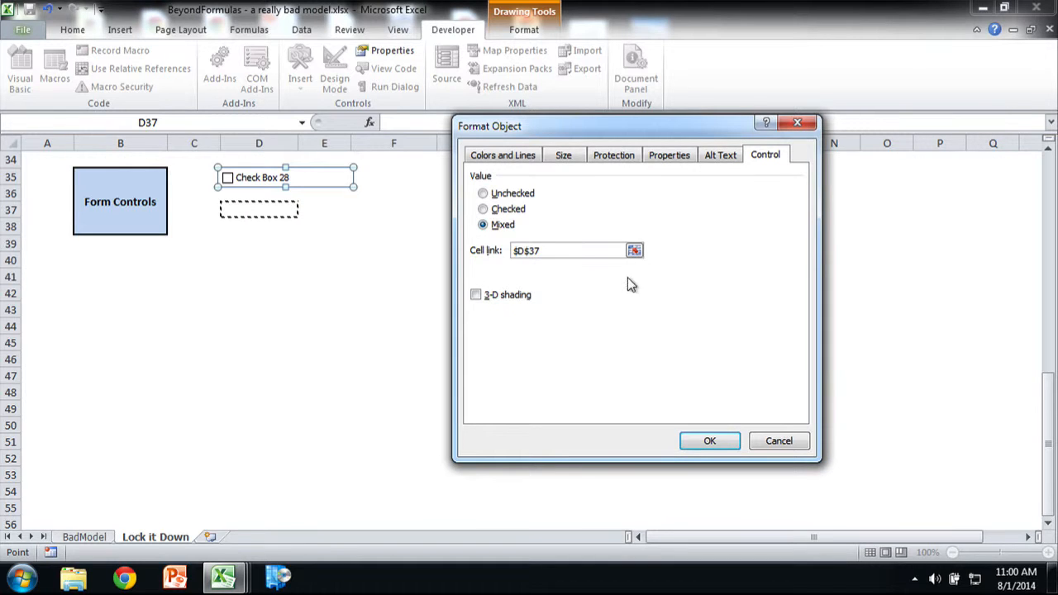
click(699, 446)
click(324, 243)
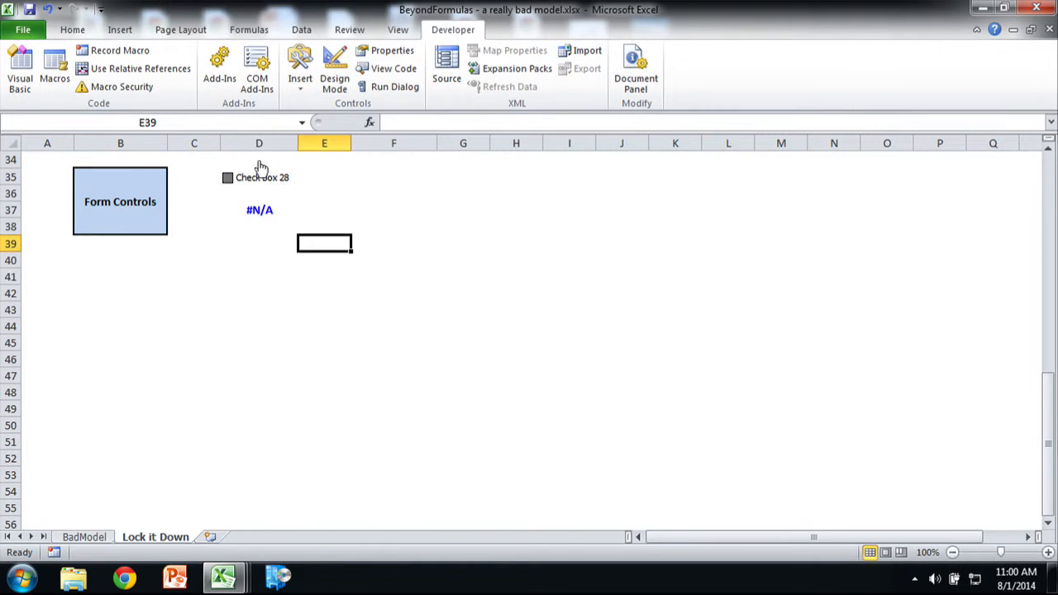
Step: Toggle the linked check box repeatedly to test cell D37, leaving it unchecked
click(258, 174)
click(258, 165)
click(258, 166)
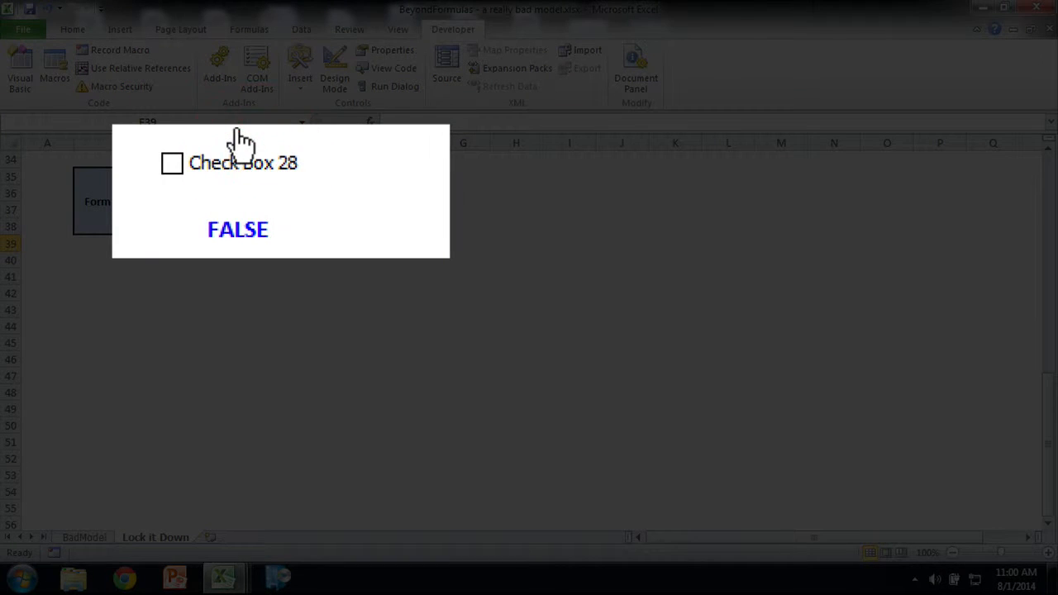
click(257, 166)
click(244, 140)
click(245, 140)
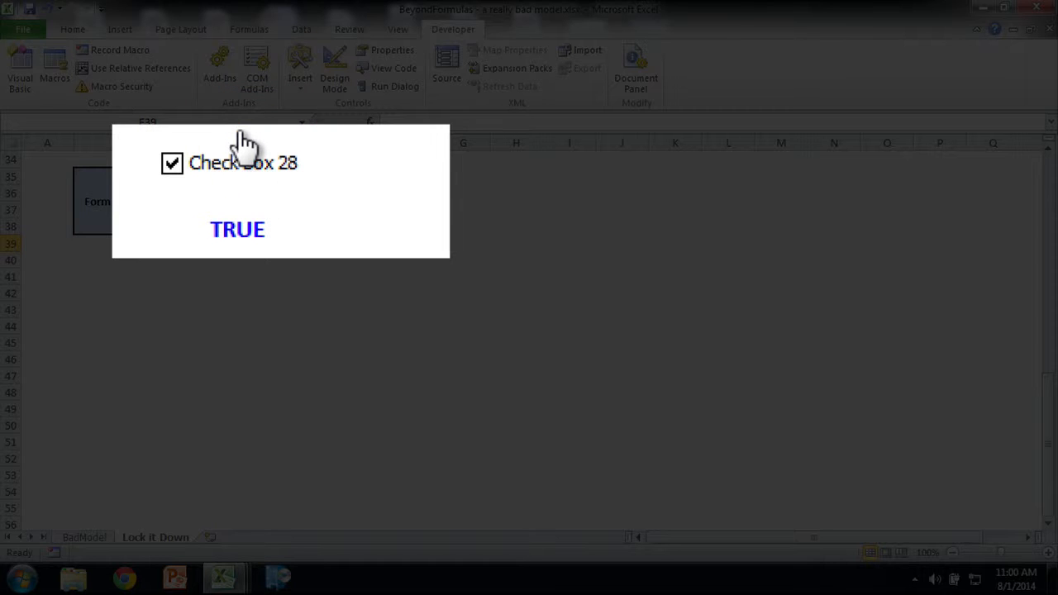
click(245, 140)
click(258, 162)
click(258, 162)
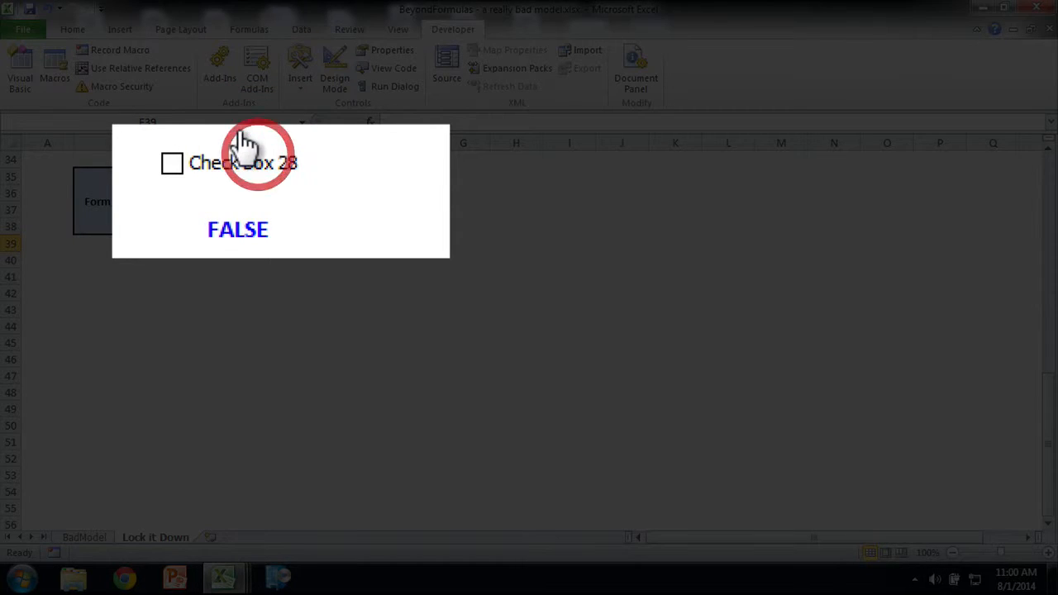
click(258, 162)
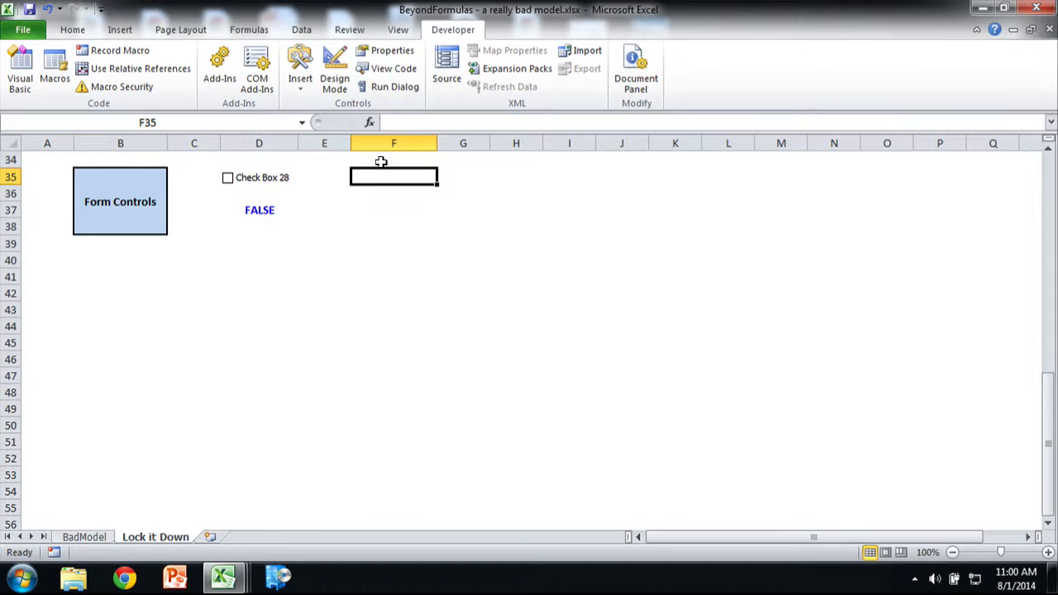
Step: Draw a combo box form control in row 35 spanning columns F and G
click(300, 79)
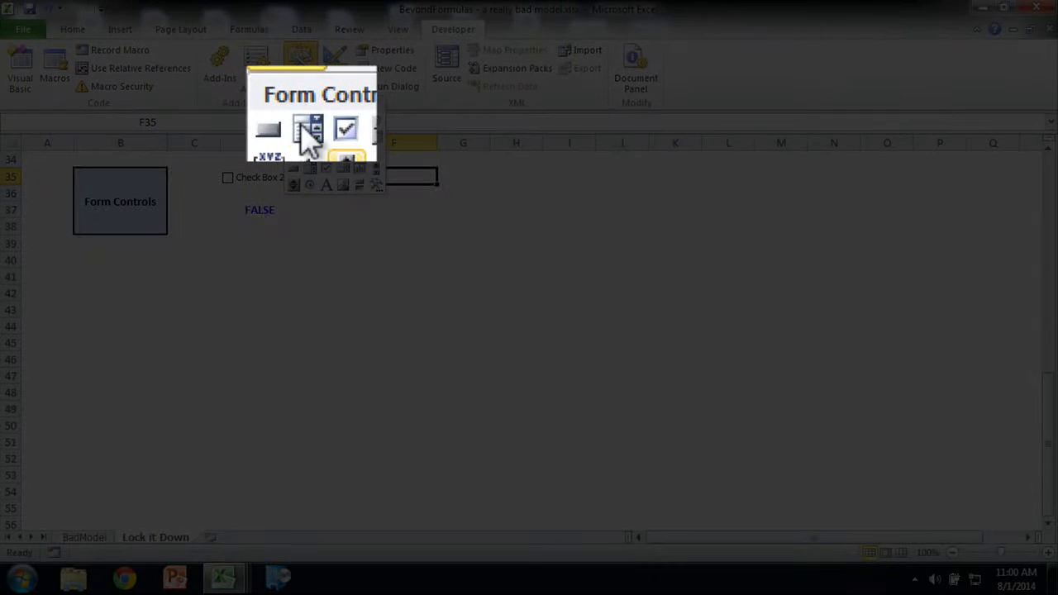
click(310, 168)
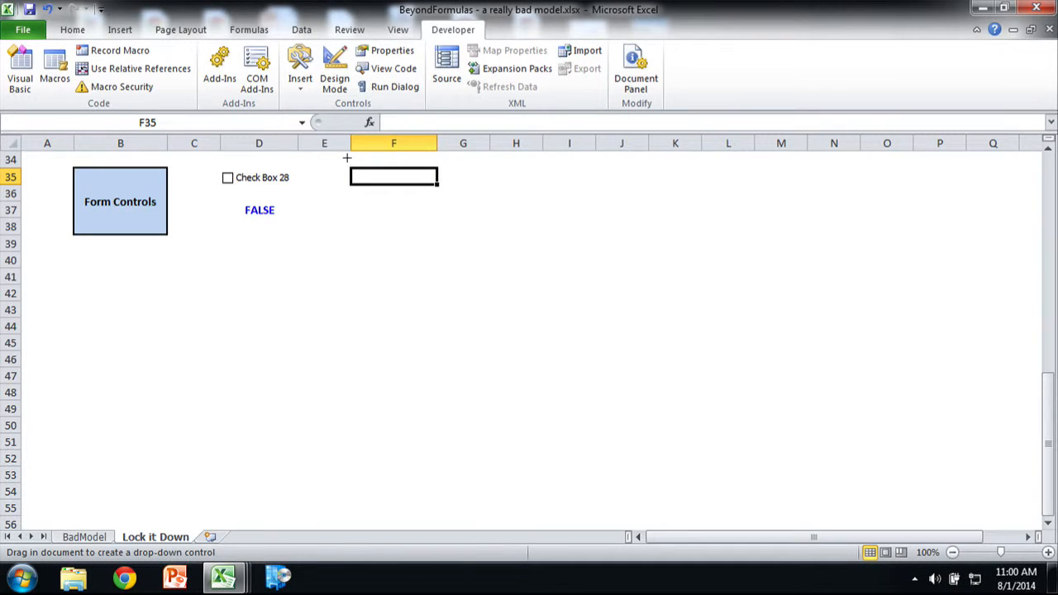
mouse_move(351, 167)
mouse_down()
mouse_move(444, 187)
mouse_move(490, 184)
mouse_move(482, 173)
mouse_up()
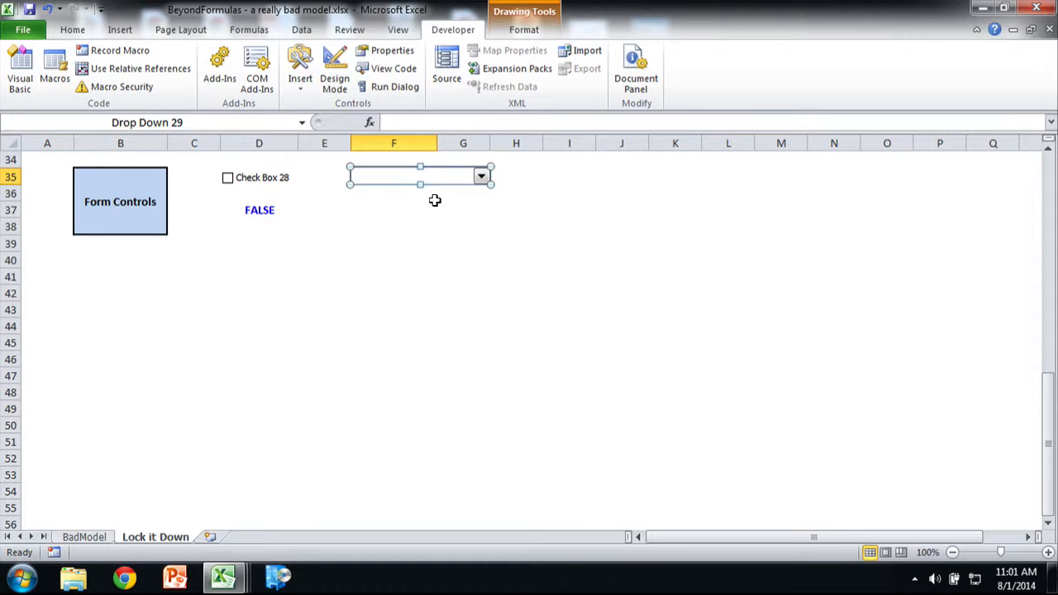
Step: Open the combo box's control formatting and set its input range to the scenario names in $D$6:$D$8
key(ctrl+1)
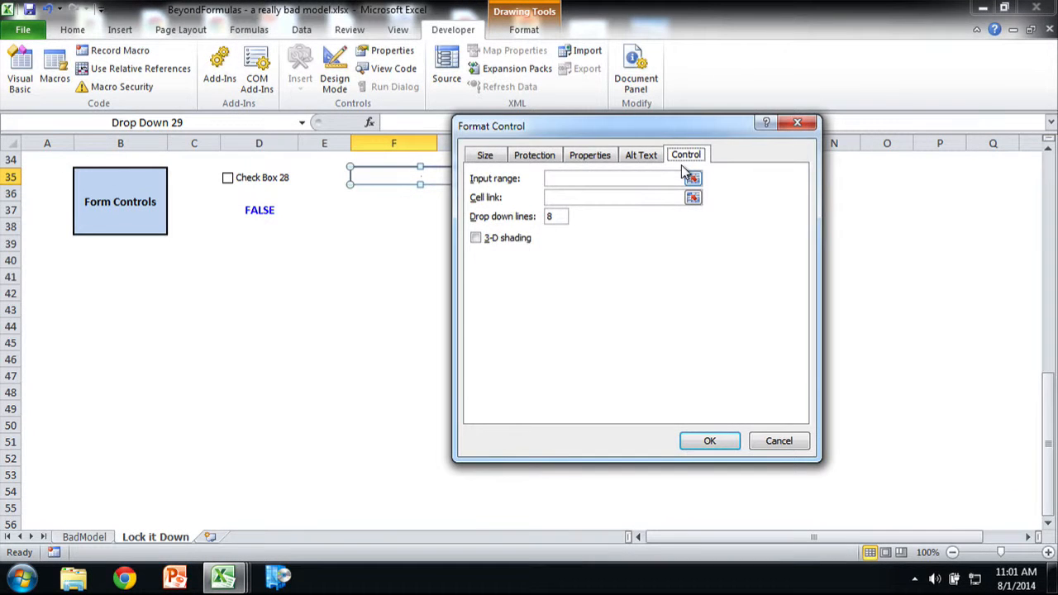
click(691, 177)
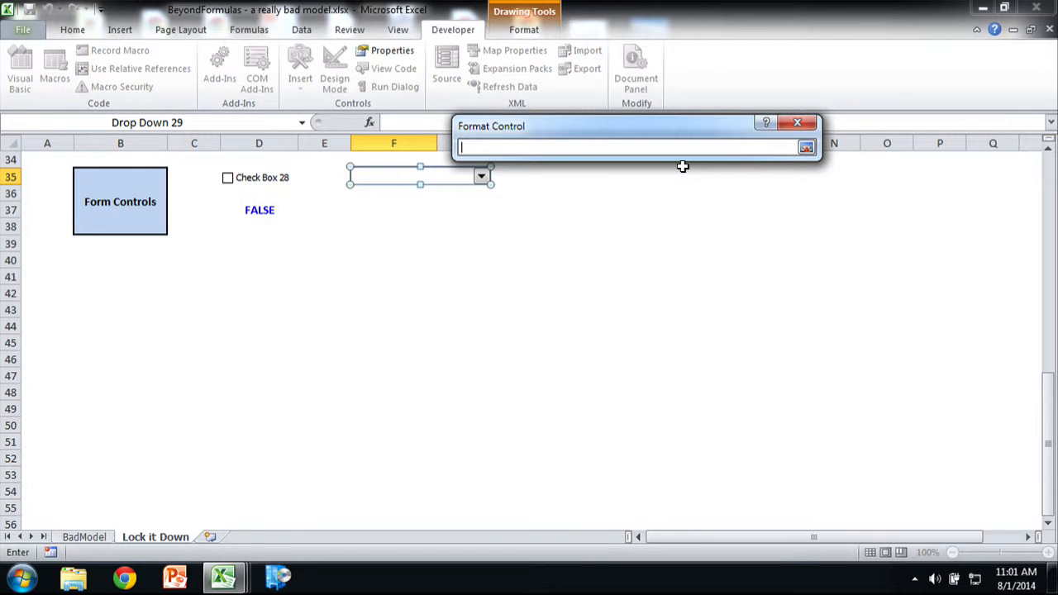
scroll(457, 214, up, 6)
scroll(457, 214, up, 5)
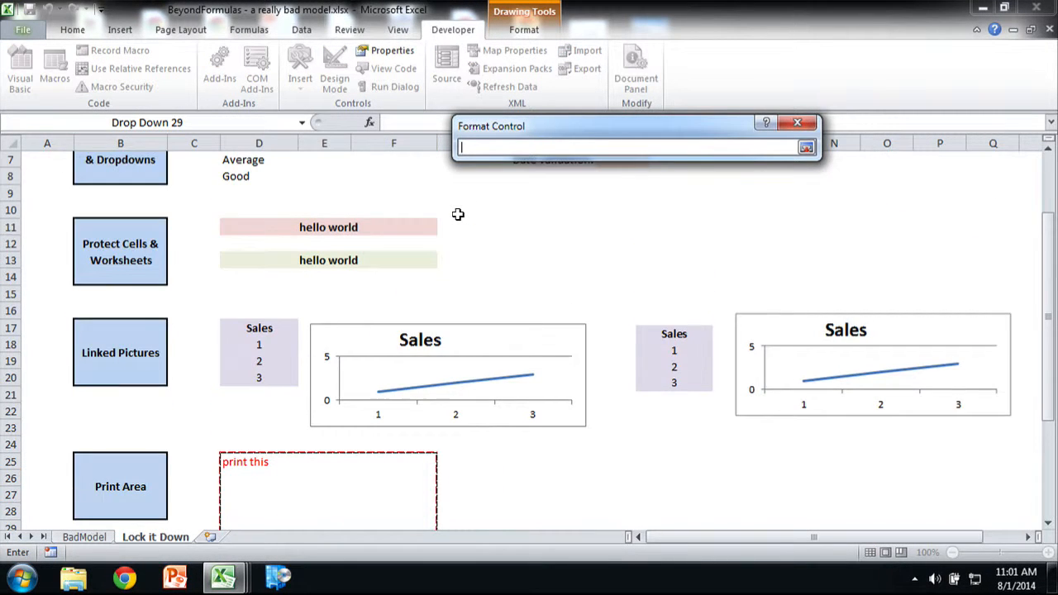
drag(228, 255, 225, 277)
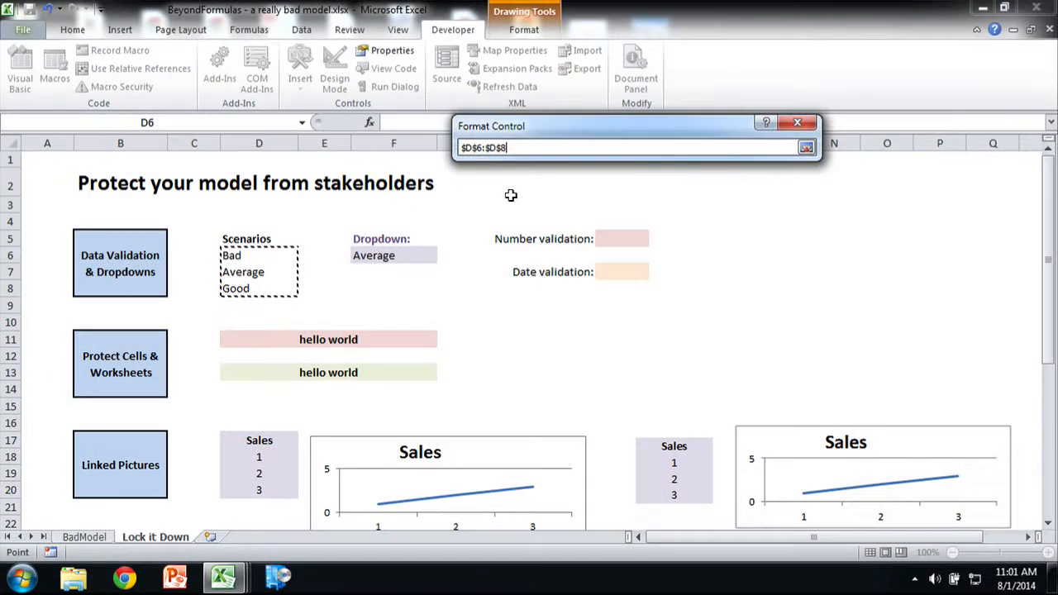
click(806, 146)
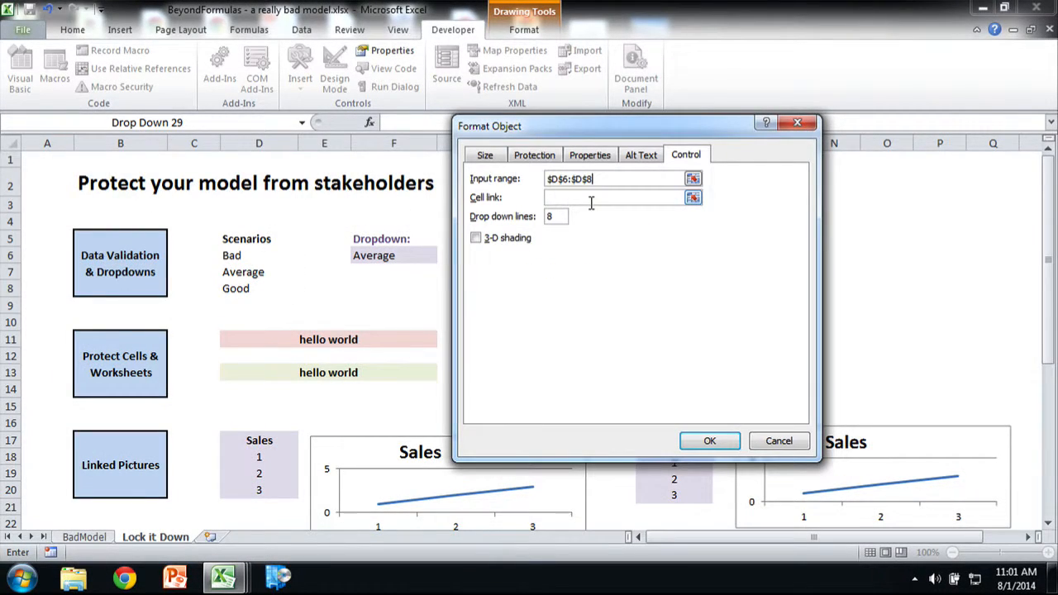
Step: Link the combo box to cell $F$37, apply the control formatting, and deselect the control
click(693, 197)
scroll(498, 259, down, 9)
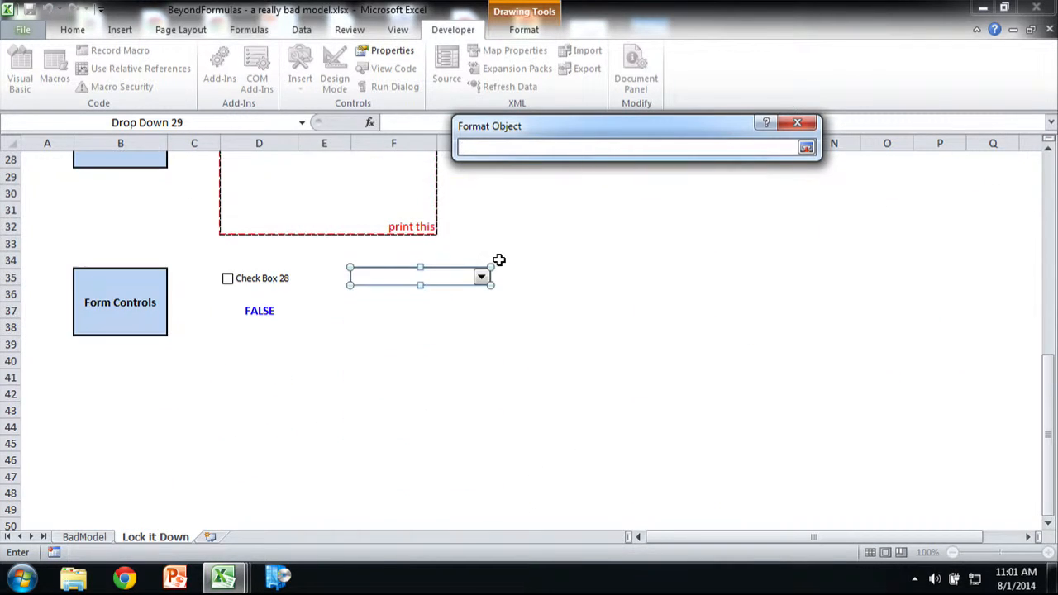
click(372, 303)
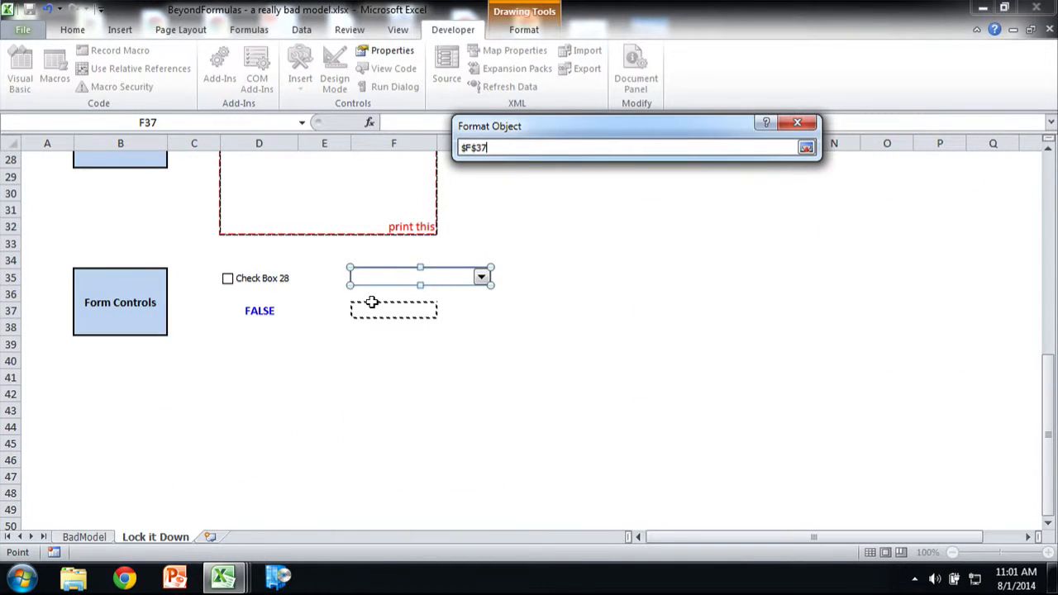
click(805, 148)
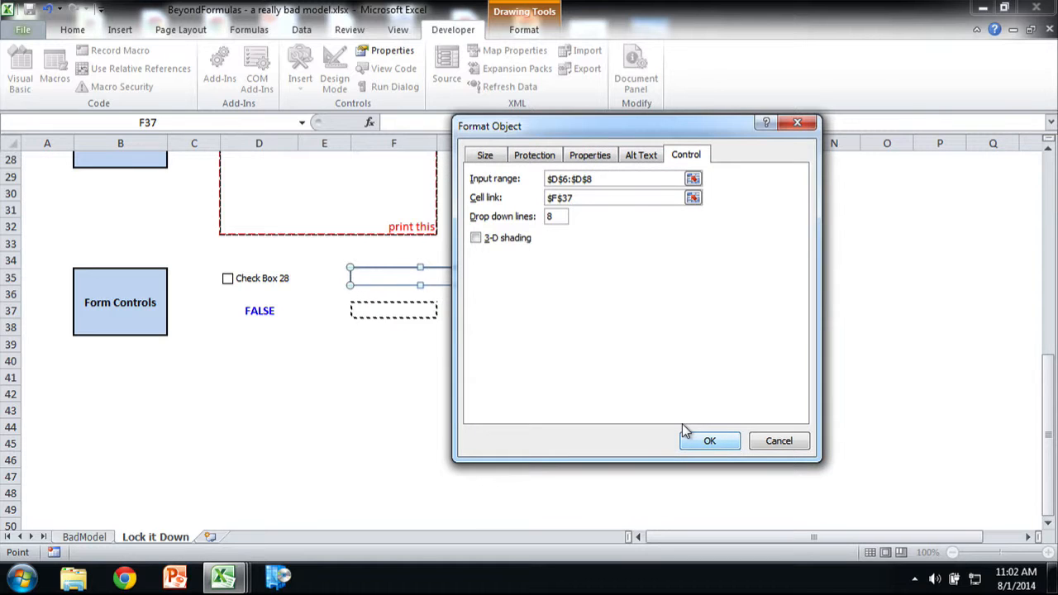
key(Return)
click(507, 306)
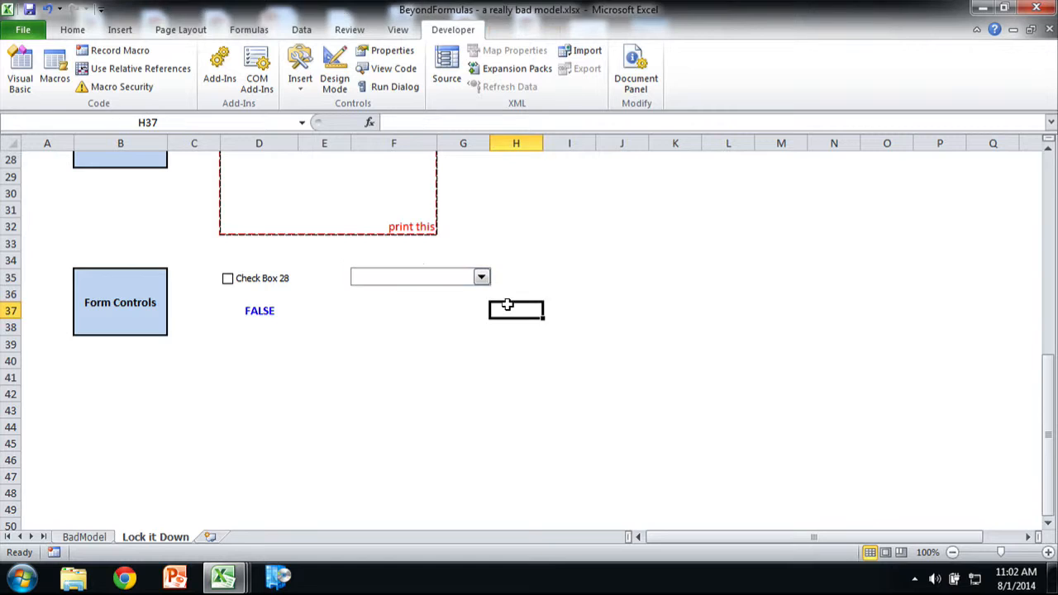
Step: Test the combo box by choosing Good, Bad, Average and Good again, and select the linked cell F37
click(481, 277)
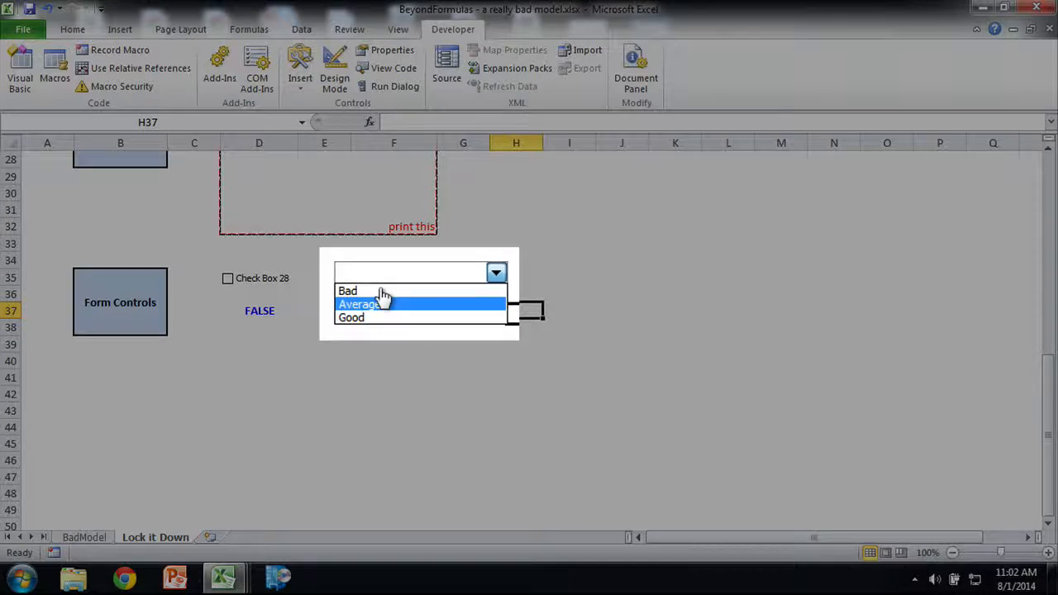
click(364, 313)
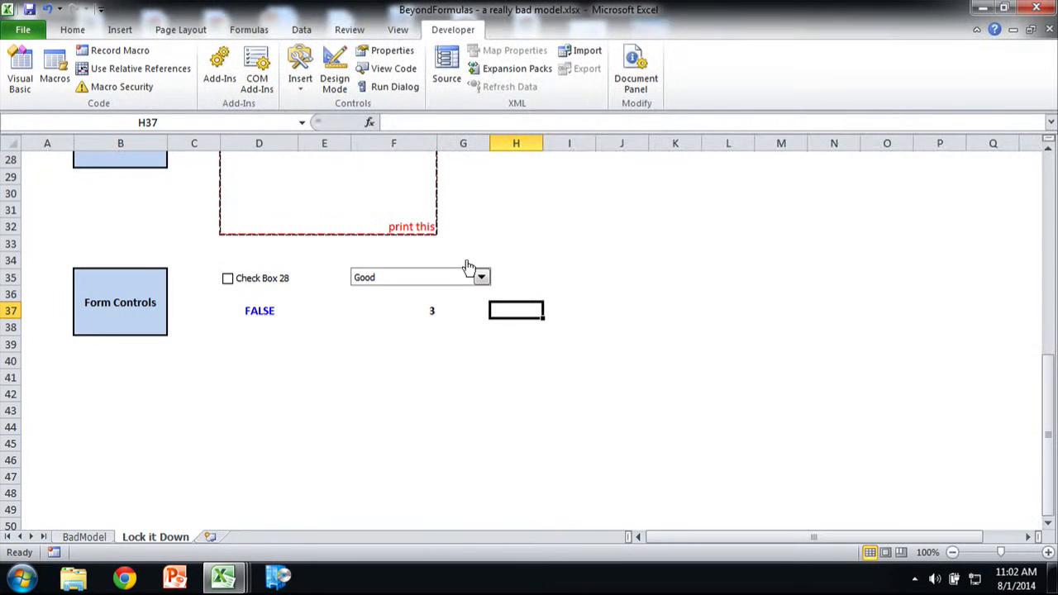
click(480, 276)
click(419, 290)
click(477, 277)
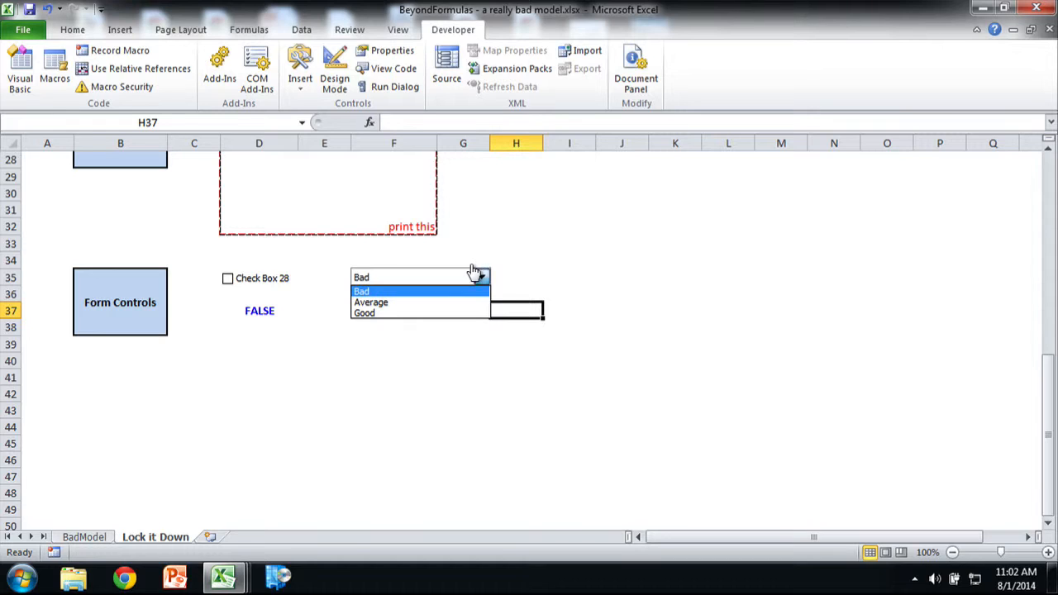
click(420, 300)
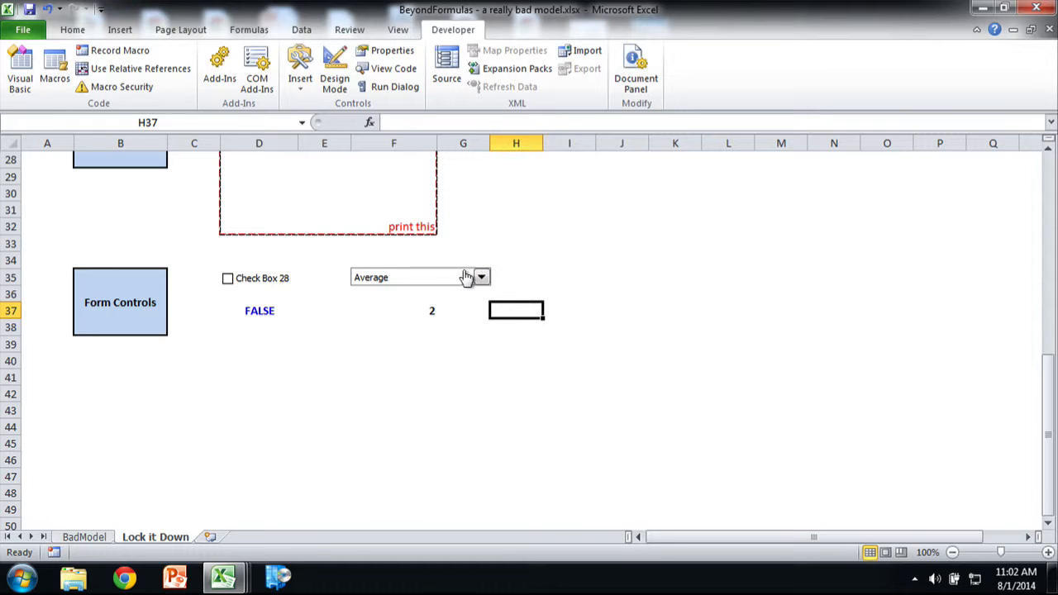
click(470, 277)
click(404, 312)
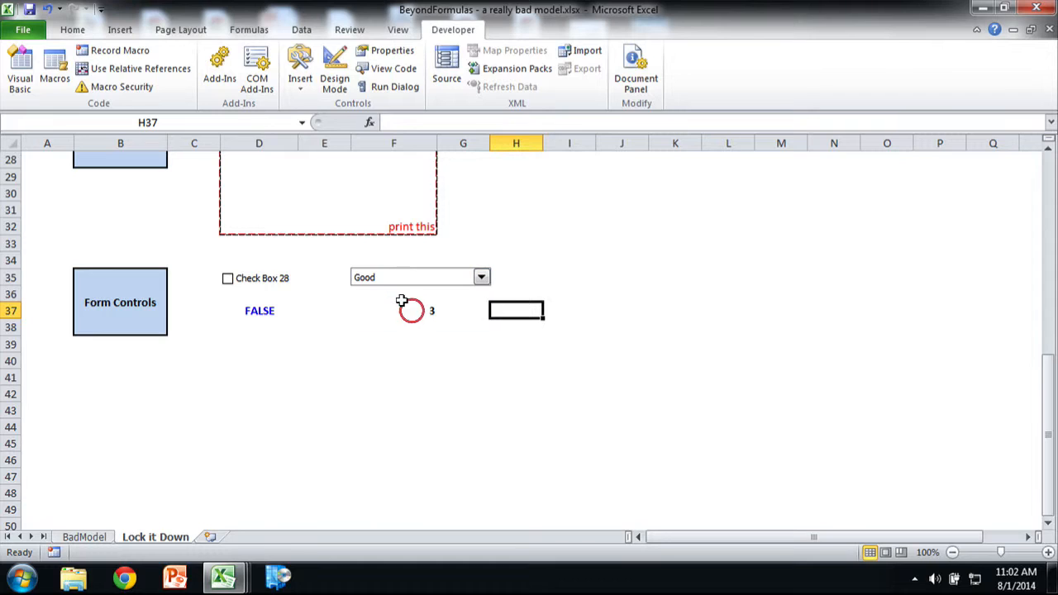
click(415, 327)
click(401, 306)
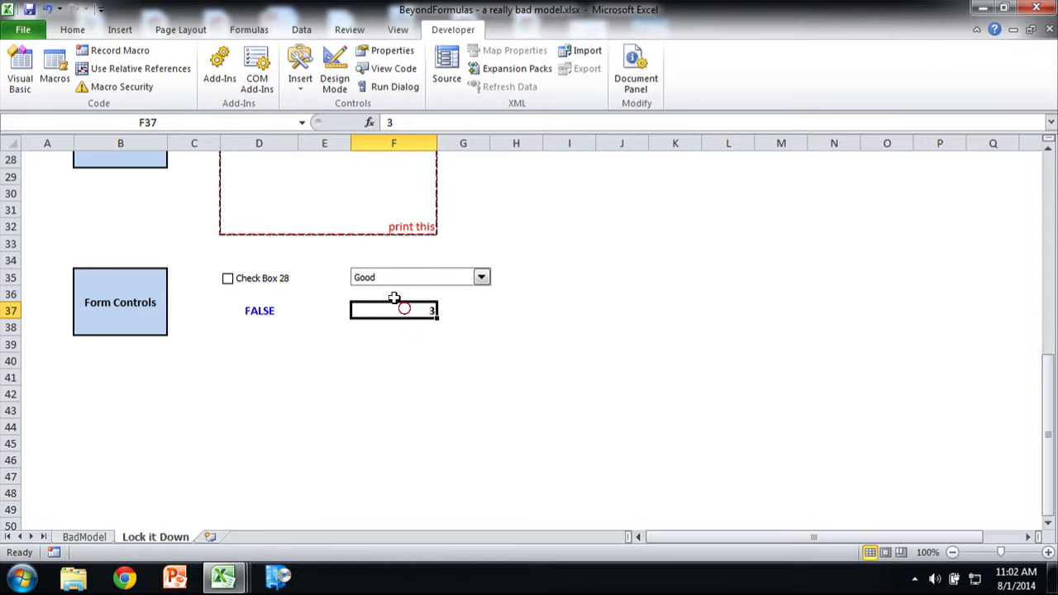